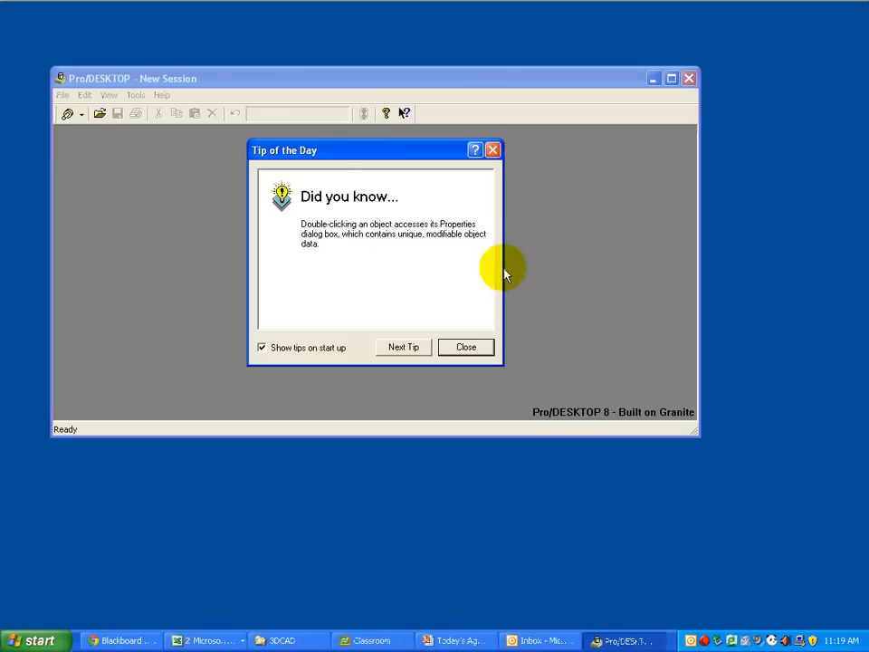
Step: Dismiss the startup tip and create a new design, with the program and design windows maximized
click(464, 348)
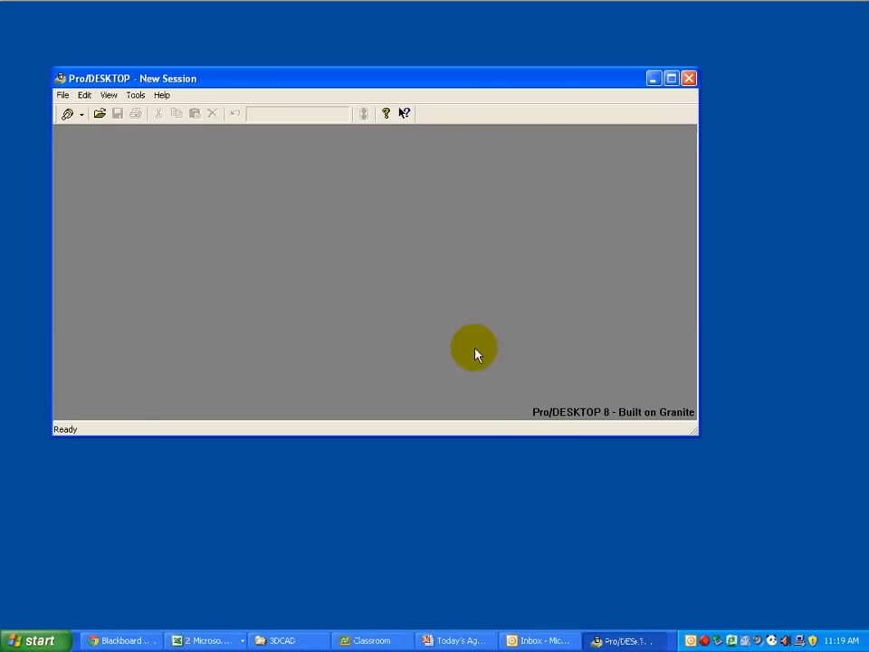
click(671, 79)
click(10, 27)
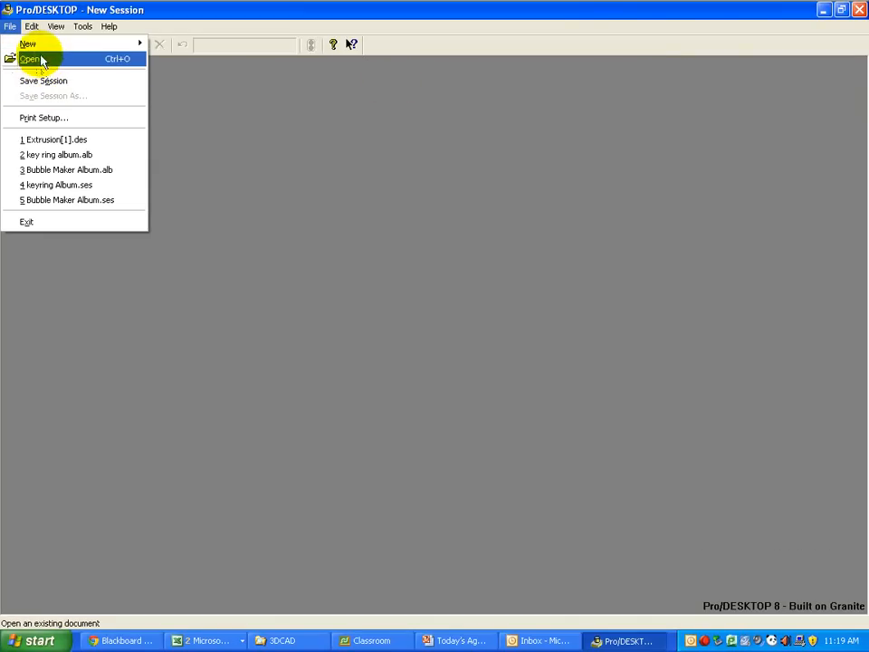
click(41, 60)
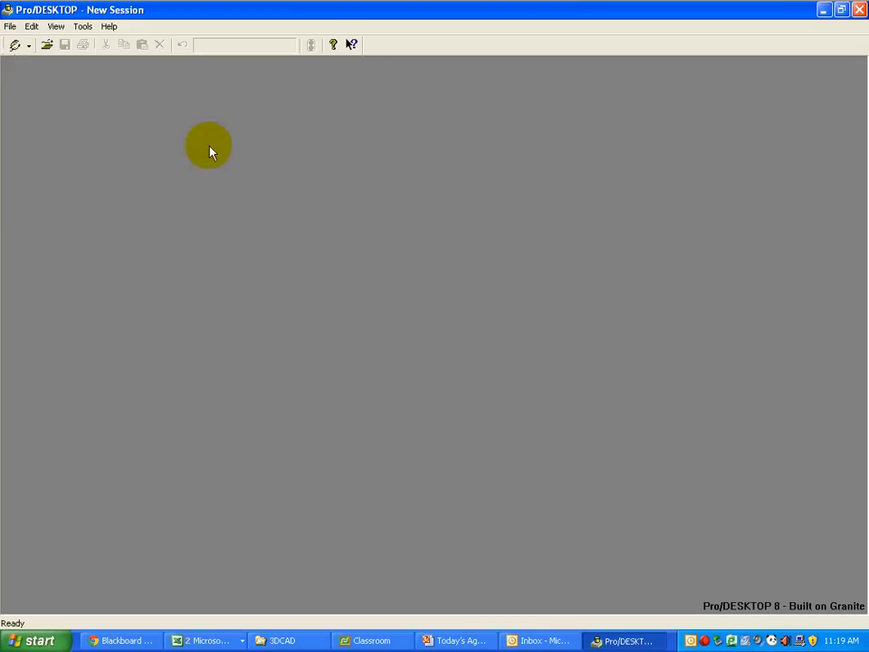
click(15, 47)
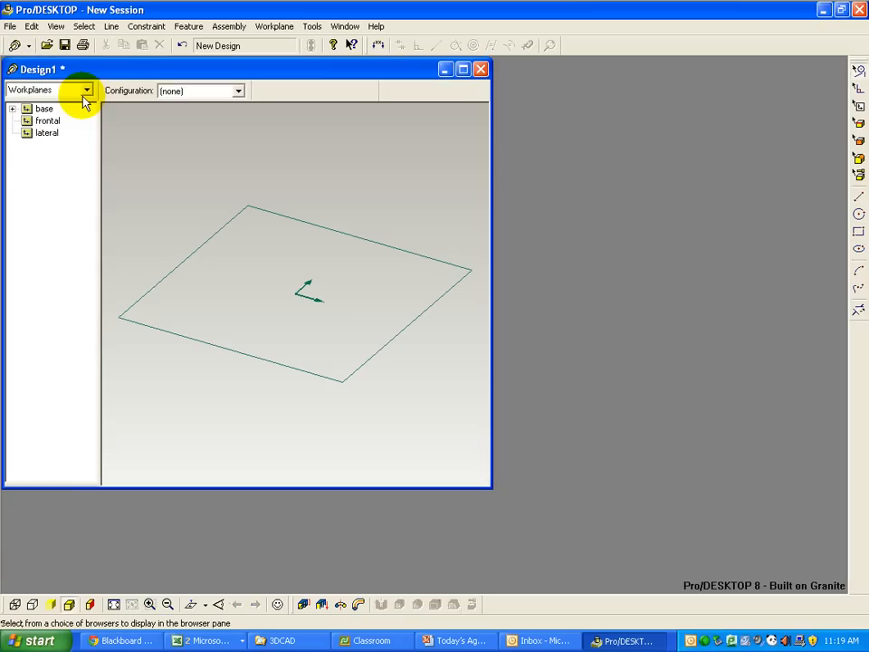
click(464, 71)
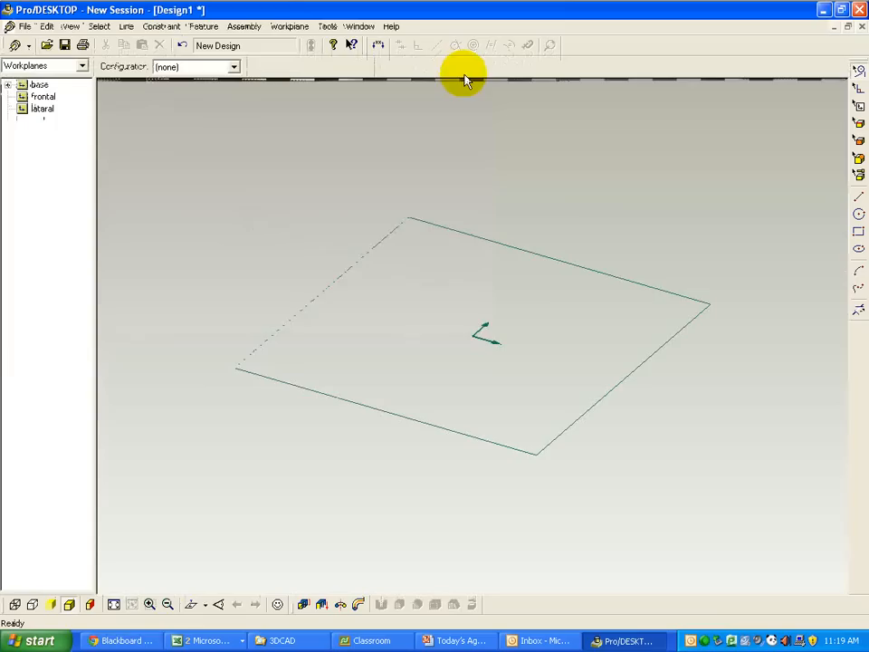
Step: Save the new design as "extrusion" in the MODULAR TECH folder
click(24, 26)
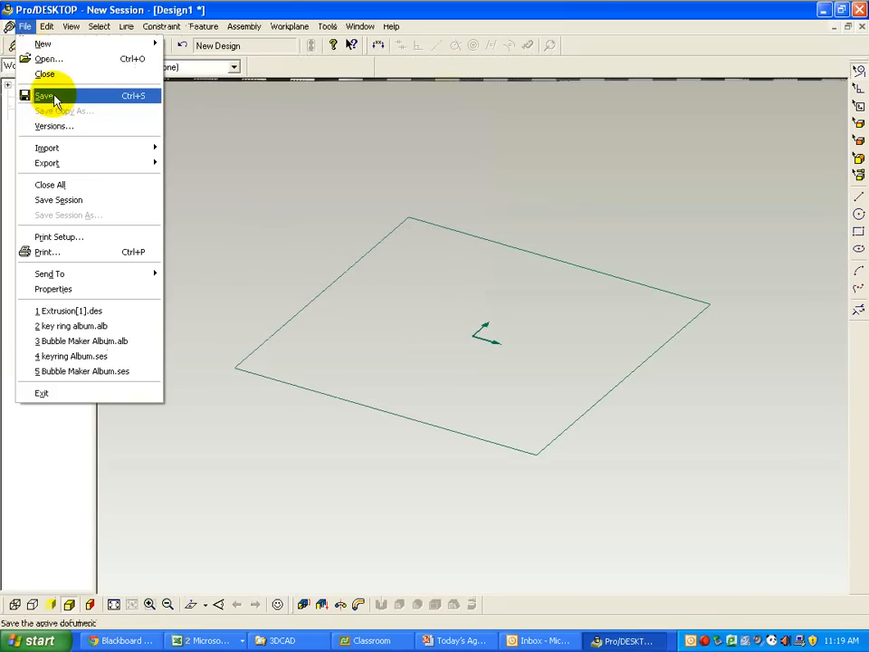
click(53, 96)
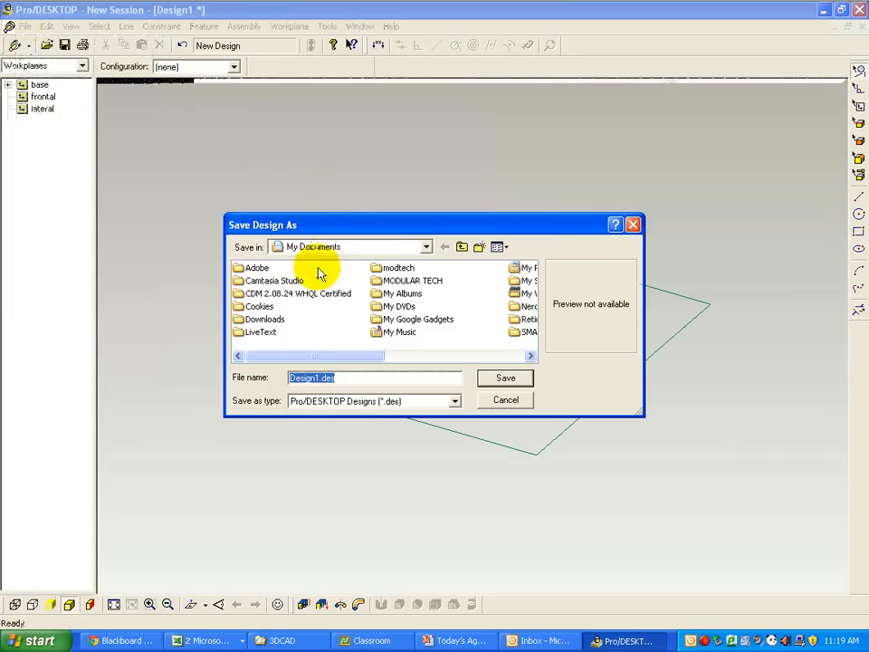
double_click(382, 283)
click(306, 382)
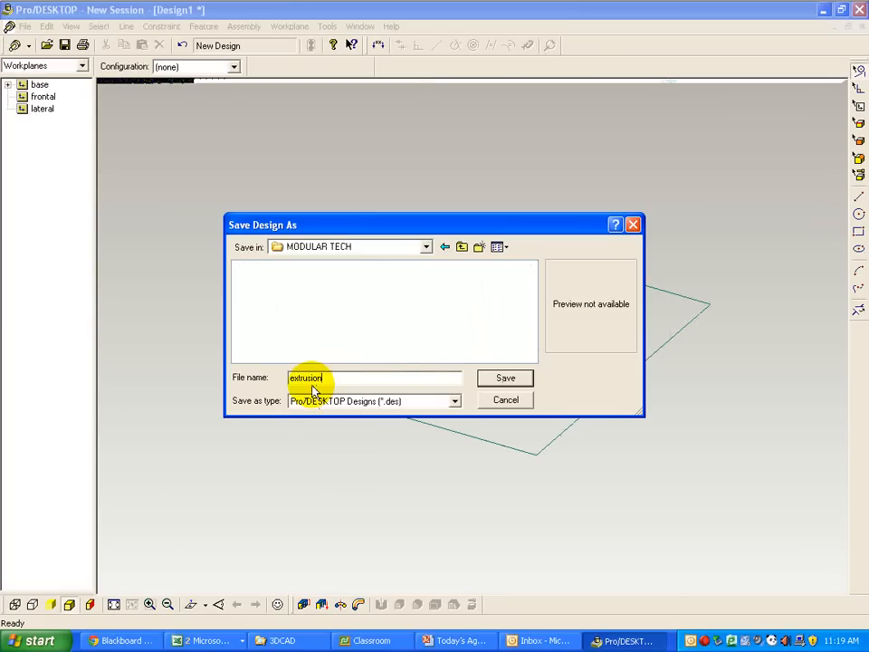
click(496, 380)
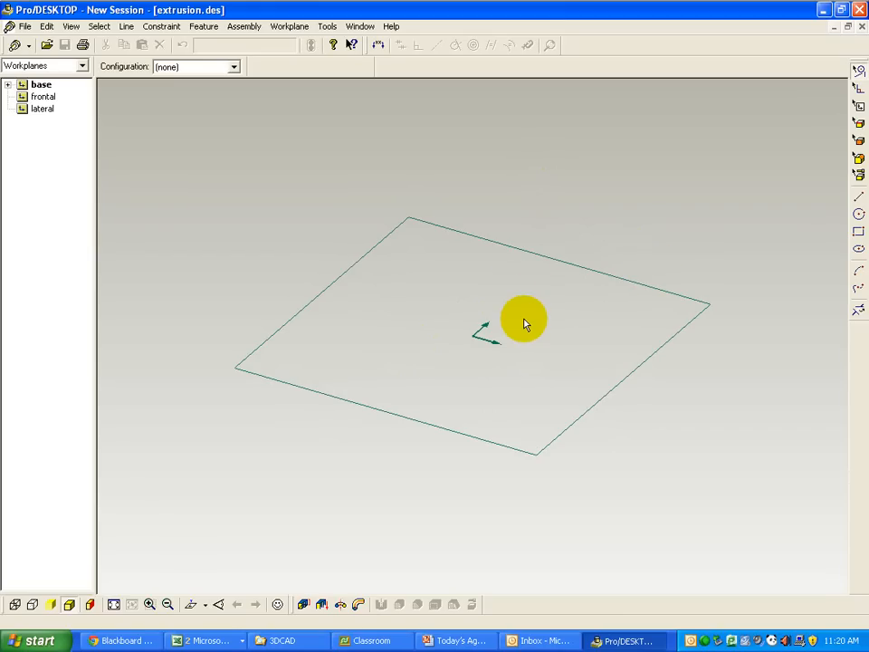
Step: Sketch a rectangle on the base workplane with one corner at the origin
middle_drag(525, 325, 543, 345)
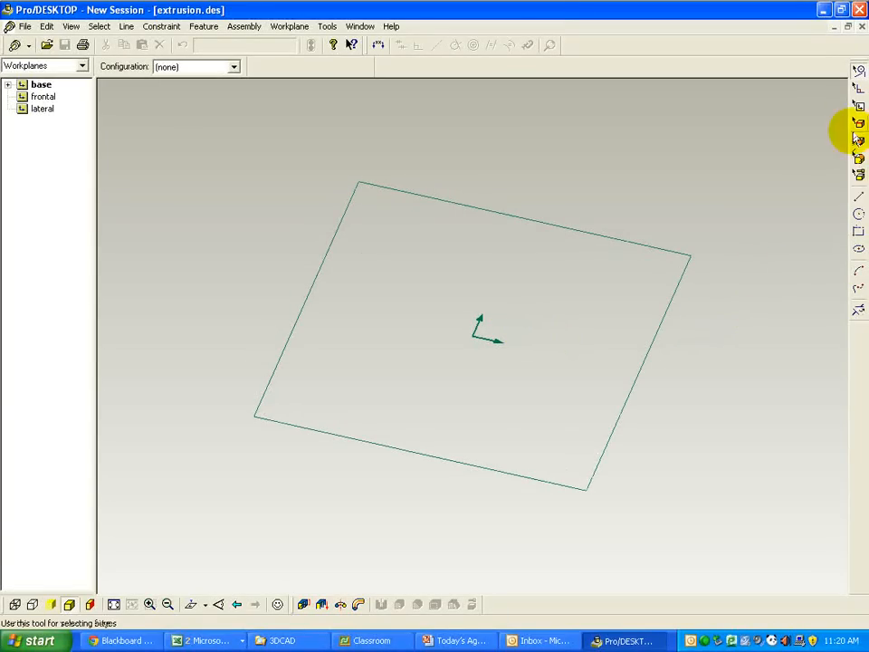
click(858, 233)
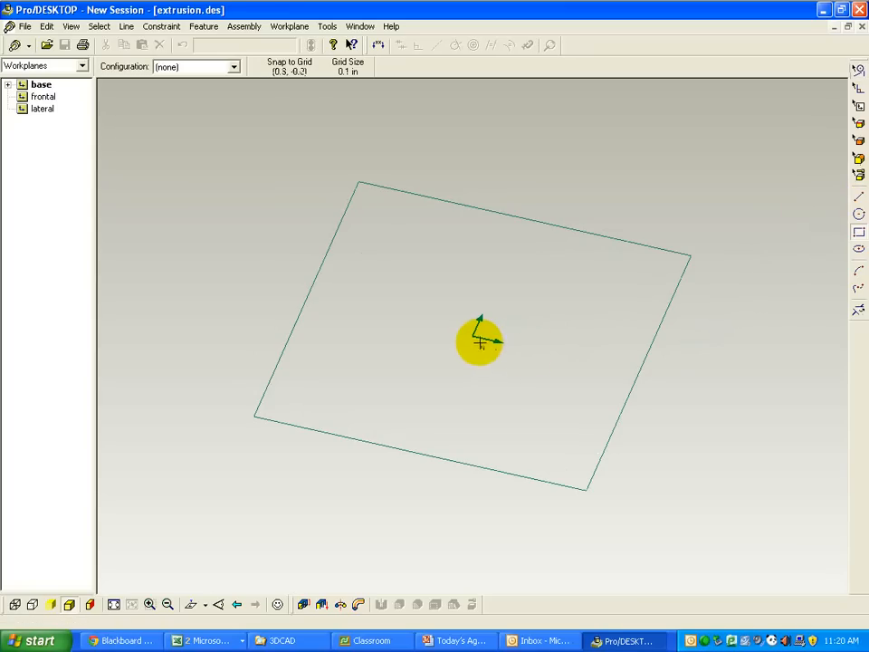
mouse_move(476, 337)
mouse_down()
mouse_move(614, 329)
mouse_move(723, 289)
mouse_up()
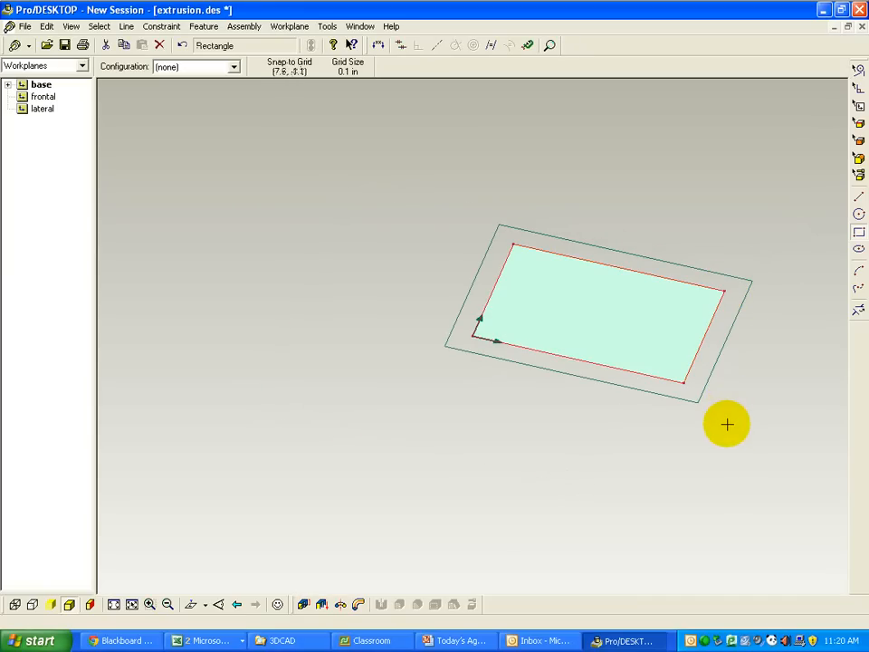
Step: Examine the rectangle sketch from different angles, positions and zoom levels, including fitted to the window
middle_drag(728, 423, 685, 388)
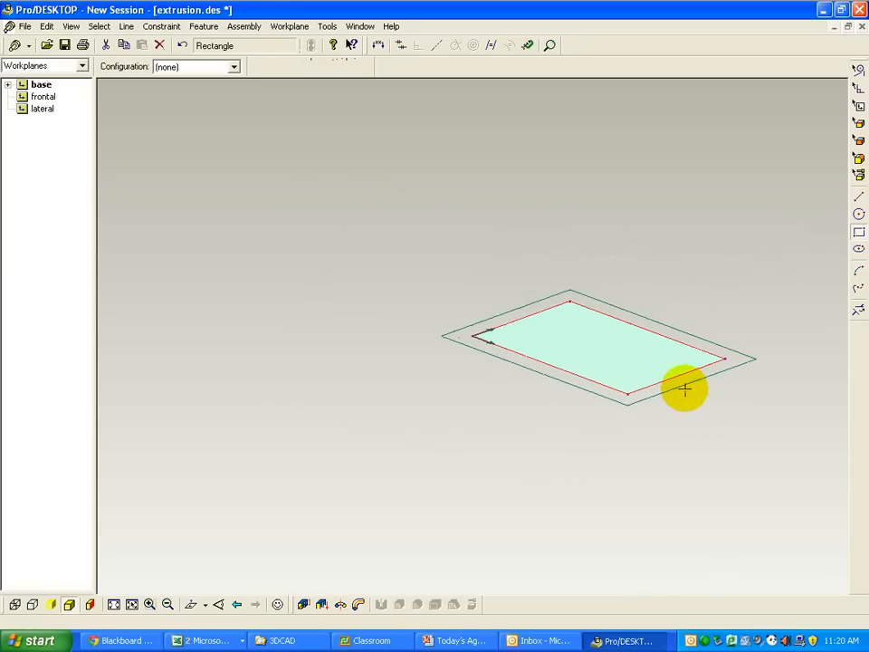
mouse_move(716, 427)
middle_down()
mouse_move(714, 460)
mouse_move(751, 463)
mouse_move(743, 440)
mouse_move(705, 433)
mouse_move(702, 444)
mouse_move(712, 440)
middle_up()
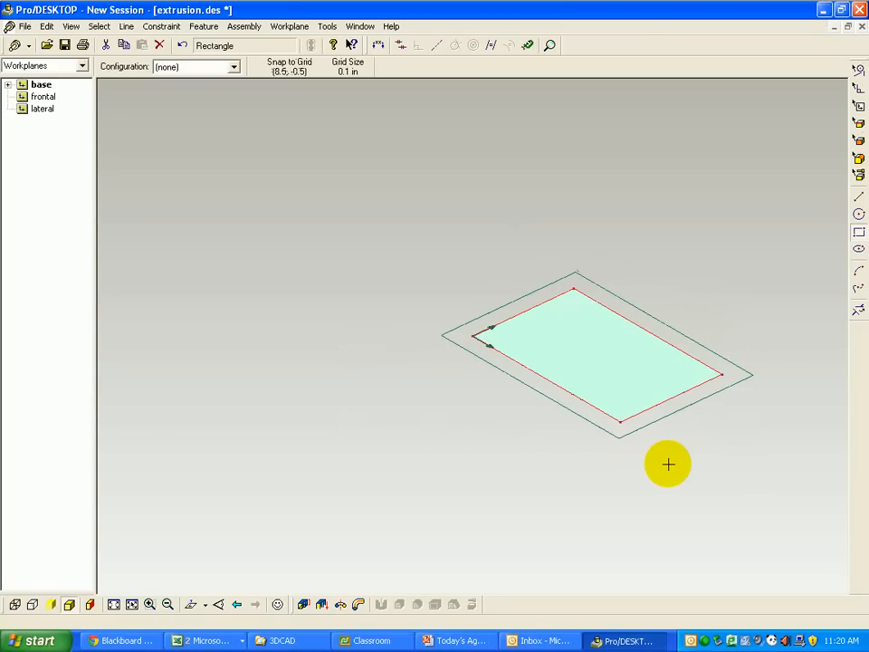
mouse_move(668, 464)
shift+middle_down()
mouse_move(378, 453)
mouse_move(445, 451)
mouse_move(485, 432)
mouse_move(485, 380)
mouse_move(445, 487)
mouse_move(531, 498)
mouse_move(513, 472)
shift+middle_up()
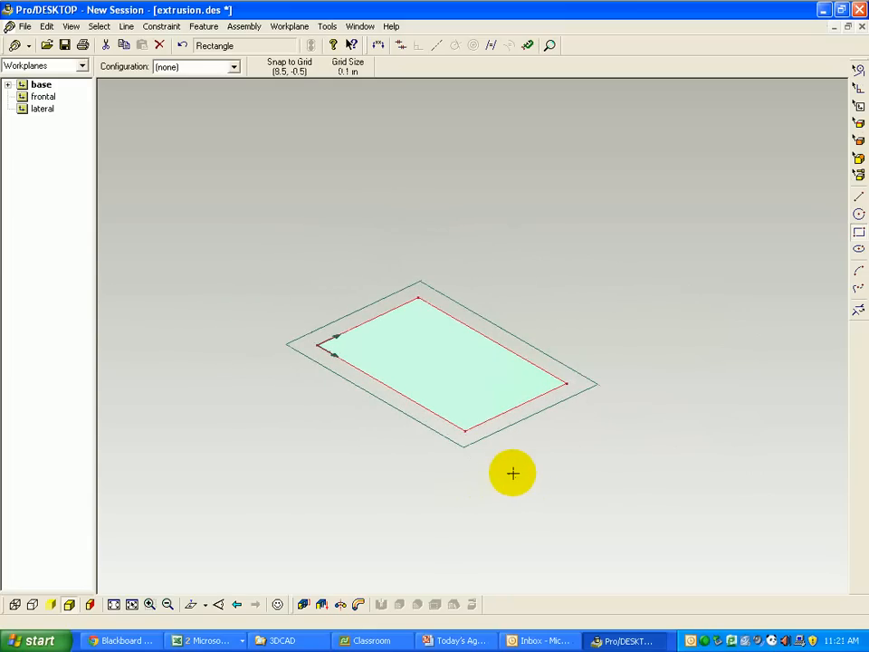
scroll(514, 471, down, 8)
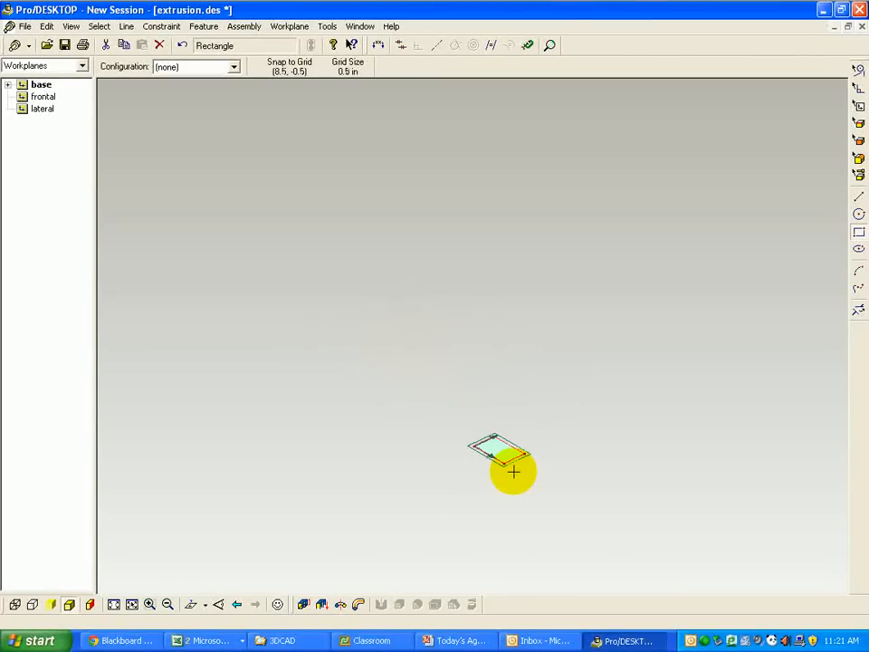
scroll(514, 472, up, 8)
scroll(513, 471, up, 2)
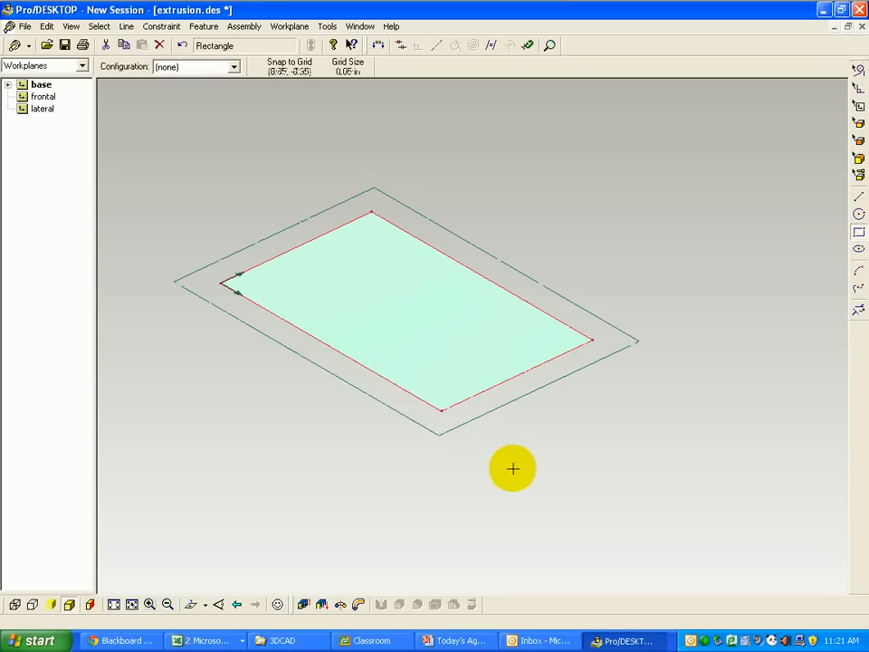
mouse_move(463, 462)
middle_down()
mouse_move(538, 501)
mouse_move(528, 487)
middle_up()
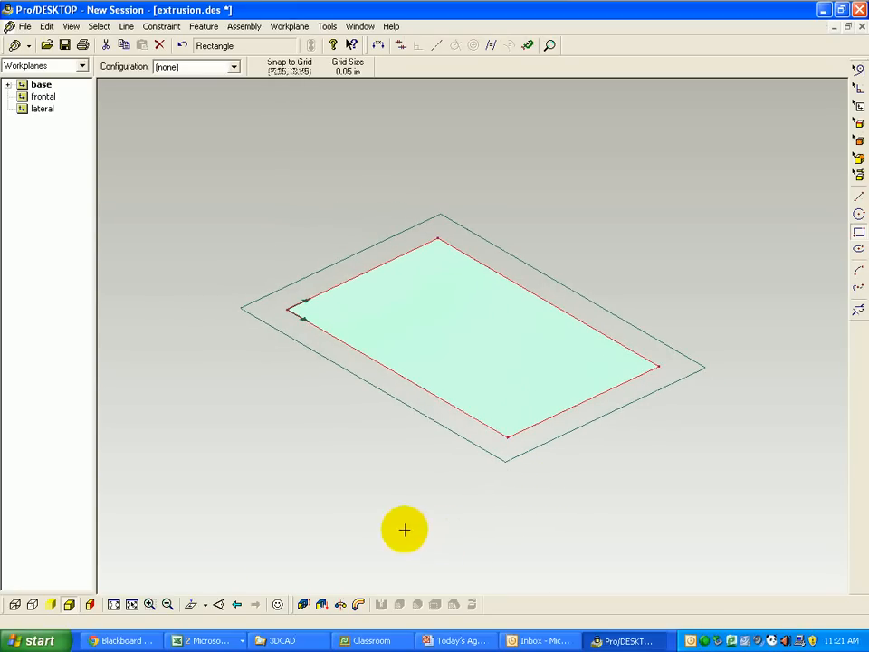
click(114, 604)
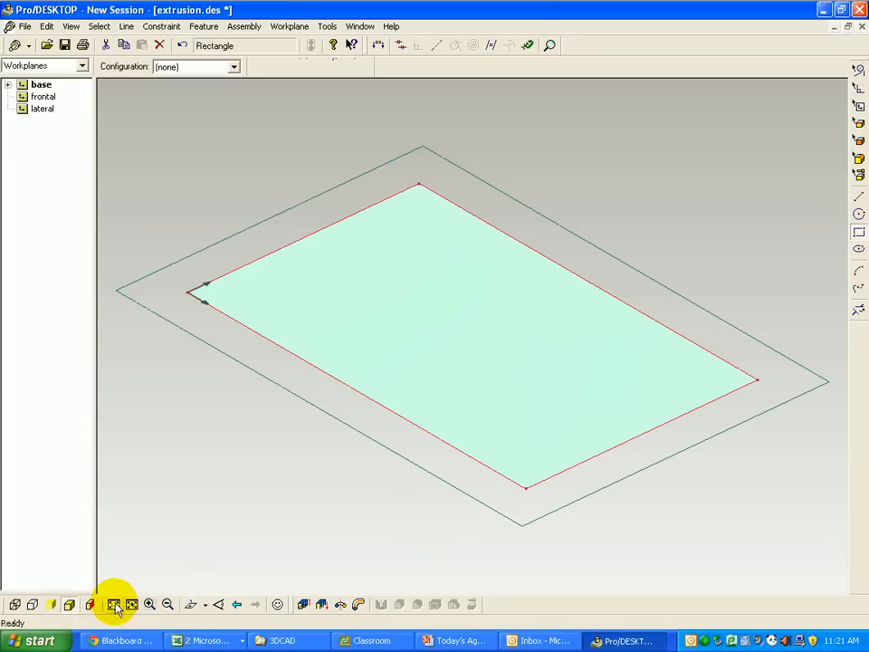
click(133, 607)
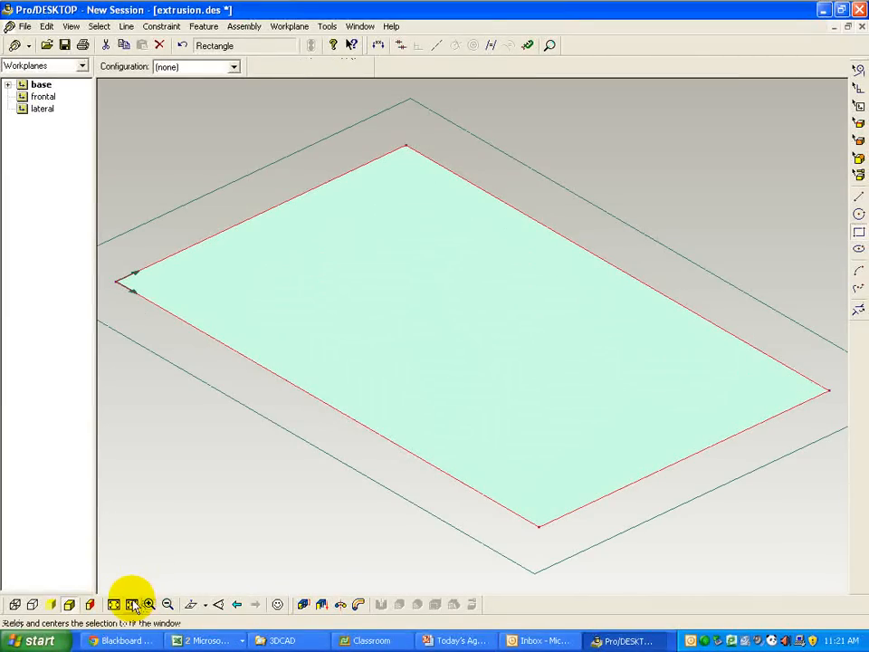
click(115, 603)
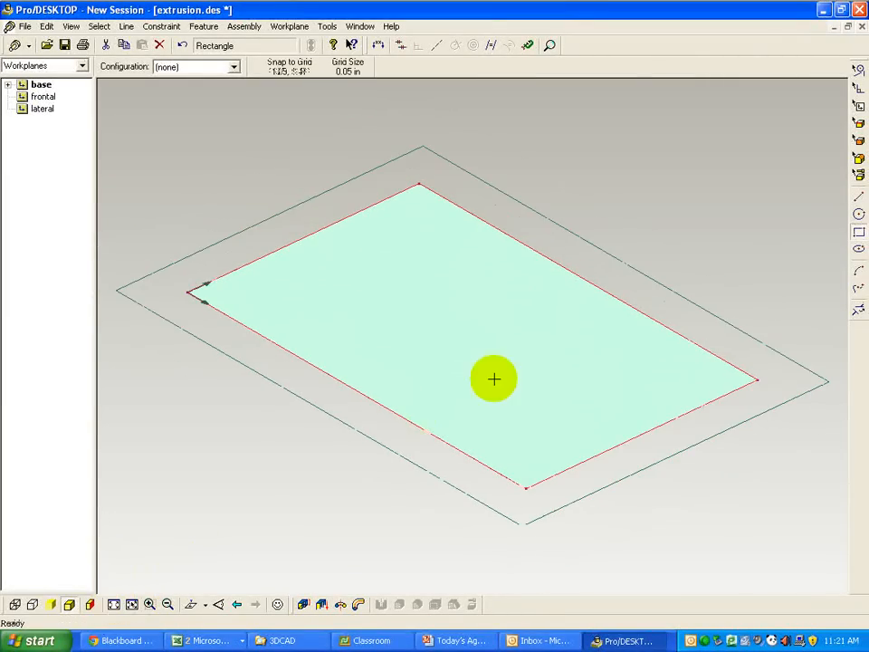
scroll(638, 490, up, 2)
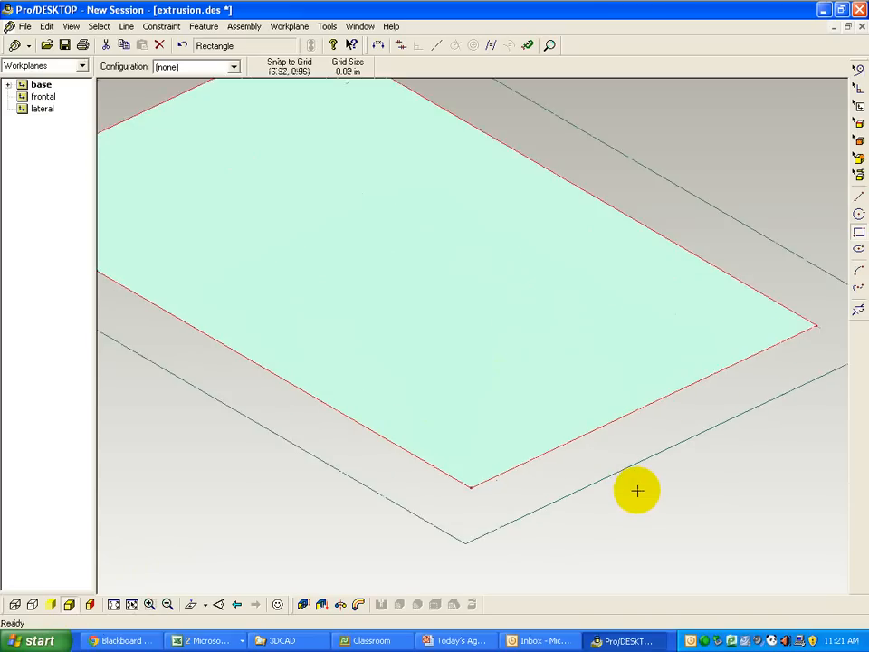
scroll(638, 490, down, 3)
scroll(635, 485, down, 2)
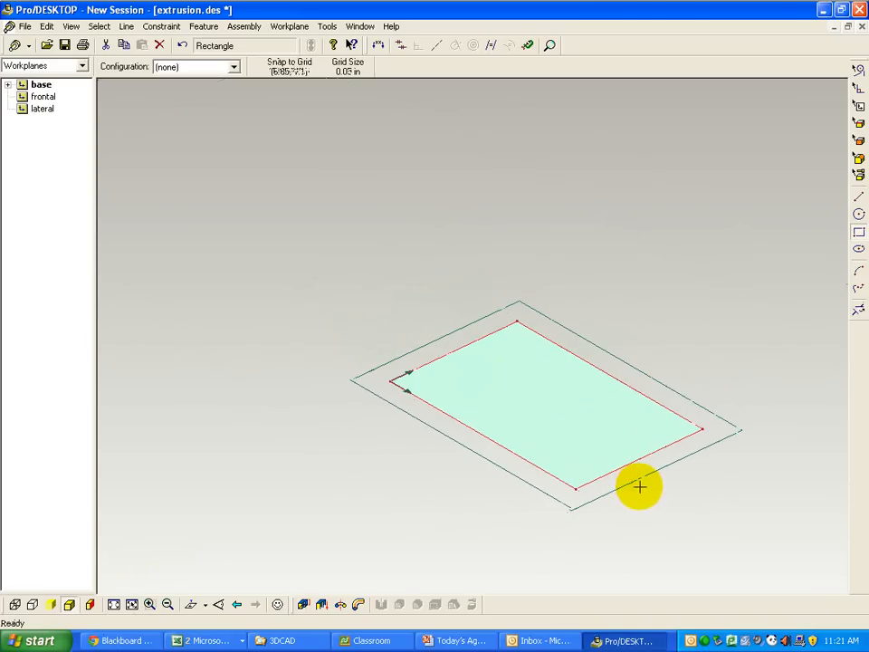
middle_drag(639, 487, 539, 486)
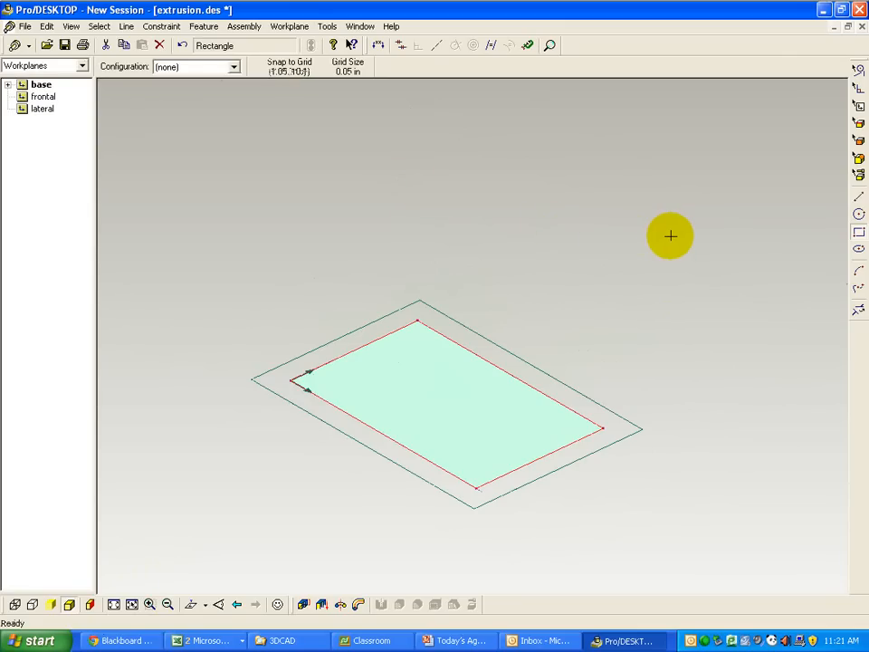
Step: Extrude the rectangle above the workplane as added material, stretching it freehand into a tall block
click(858, 143)
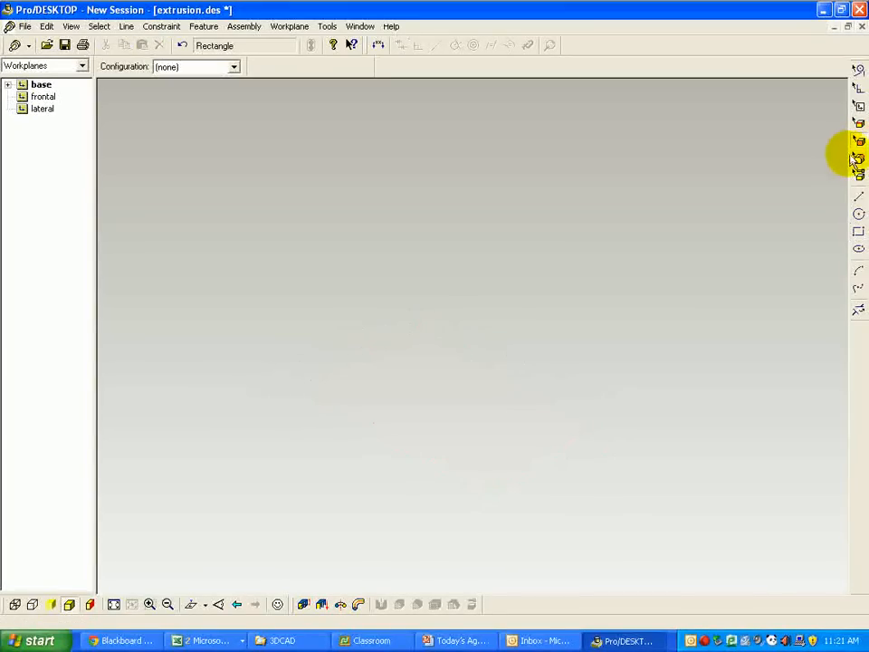
click(856, 68)
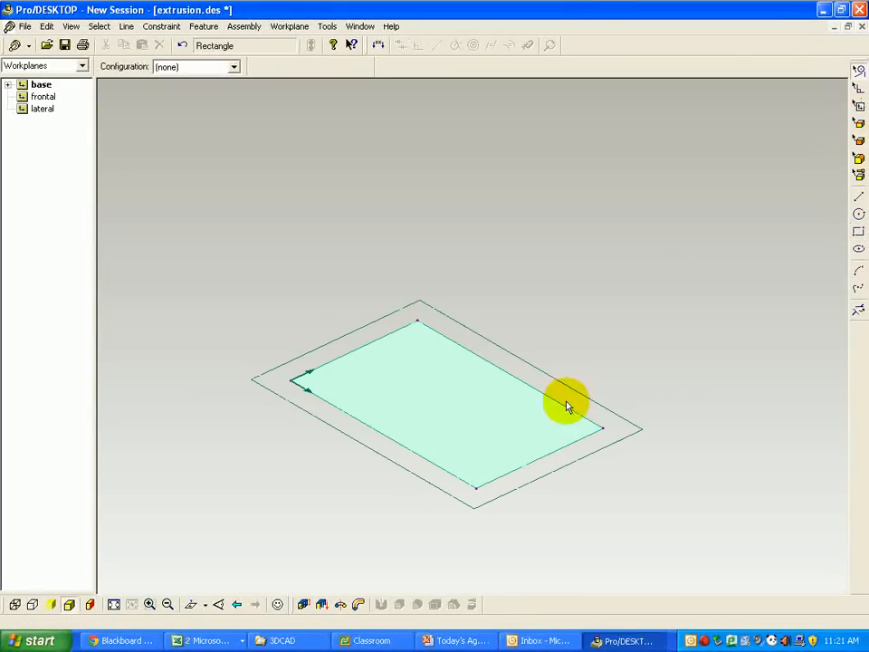
click(304, 607)
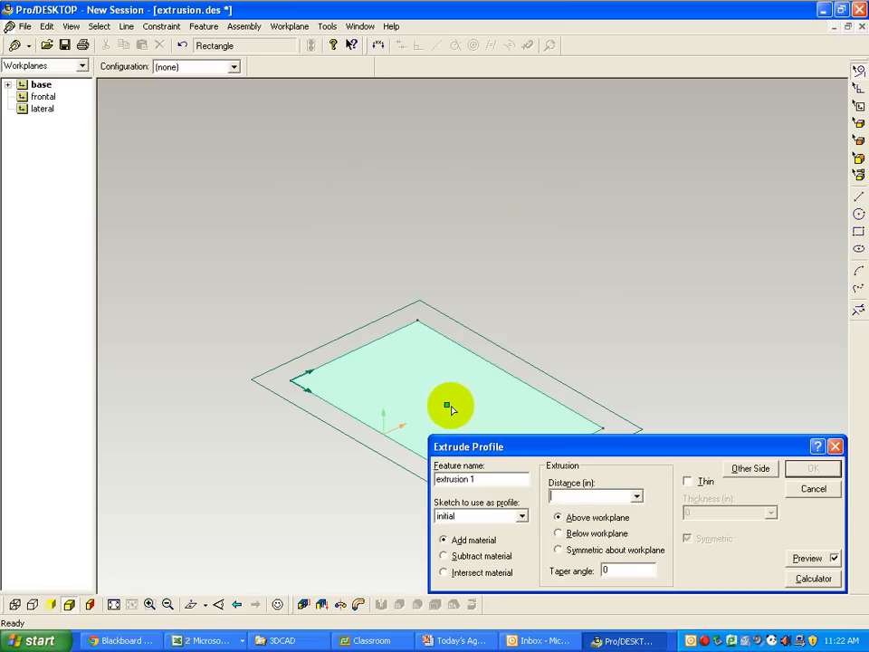
drag(450, 404, 459, 187)
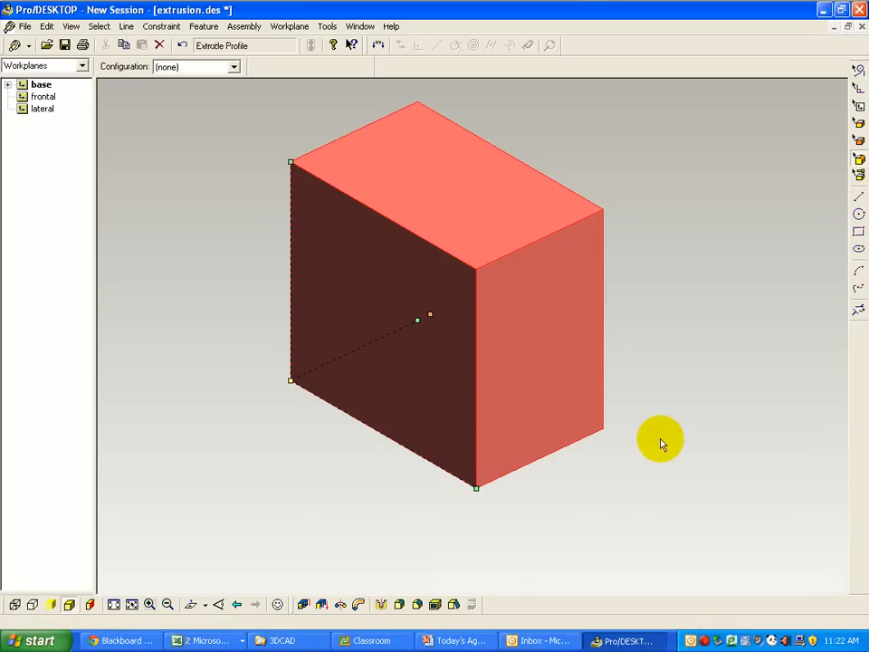
Step: Check the extruded block from several angles and save the design
middle_drag(660, 442, 543, 407)
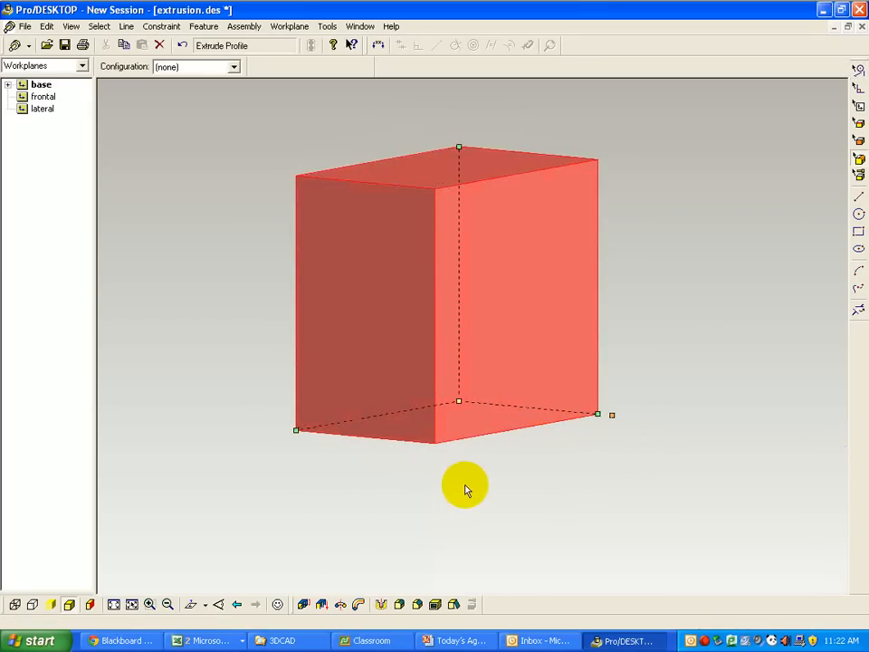
middle_drag(465, 489, 599, 496)
middle_drag(658, 435, 635, 431)
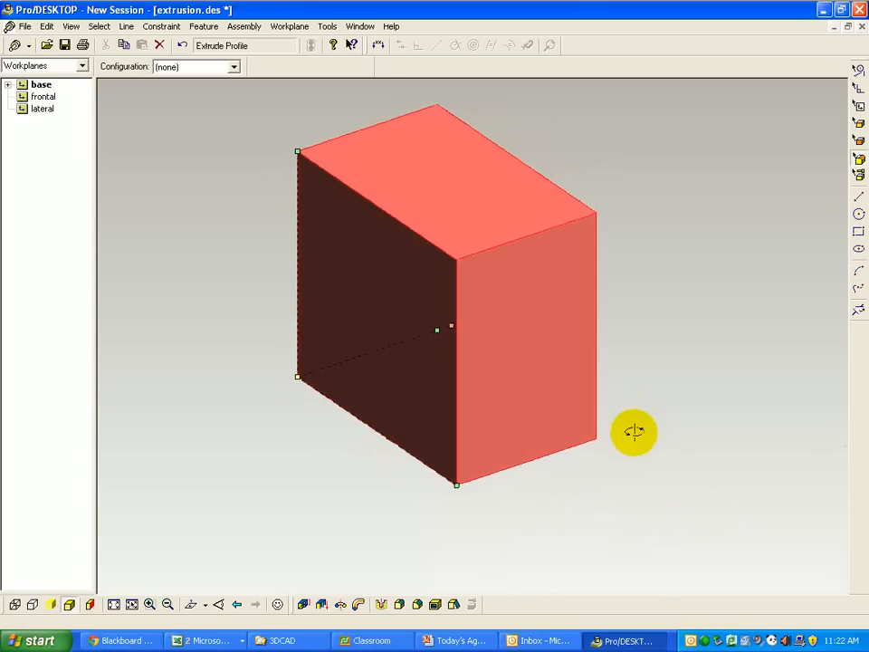
click(63, 45)
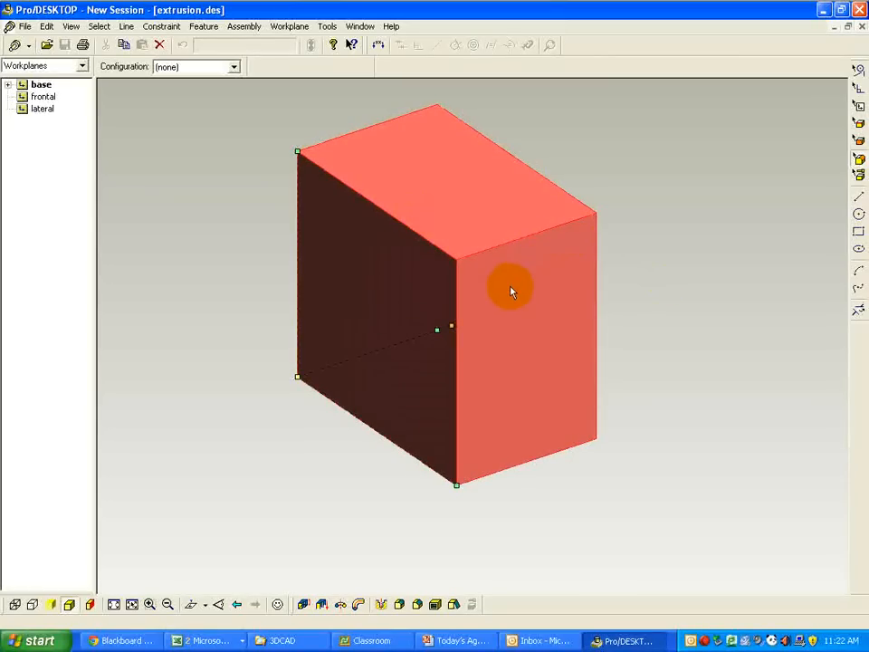
Step: Round one short top edge of the block with a constant radius of 0.5 in
shift+middle_drag(519, 295, 525, 344)
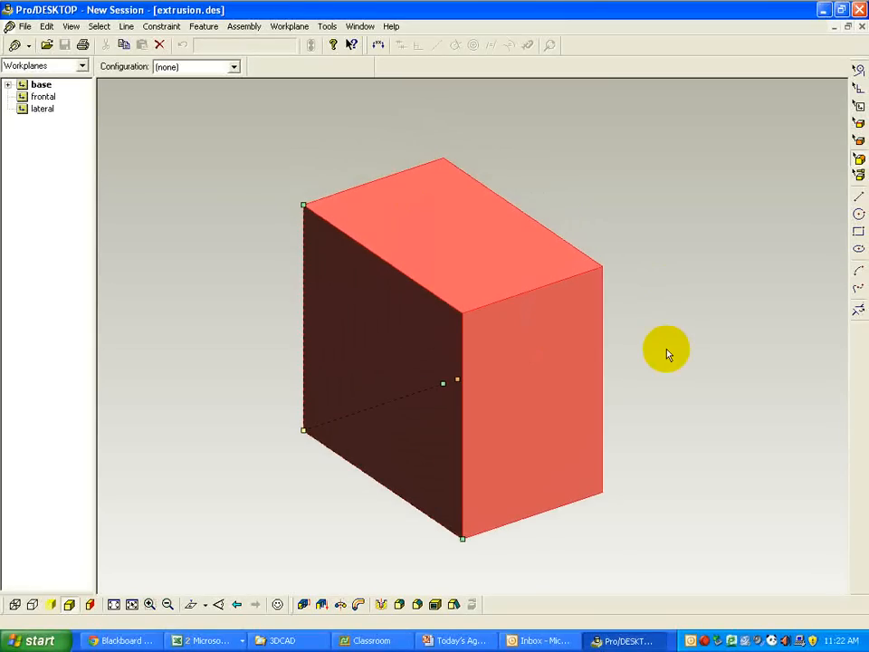
middle_drag(666, 351, 638, 425)
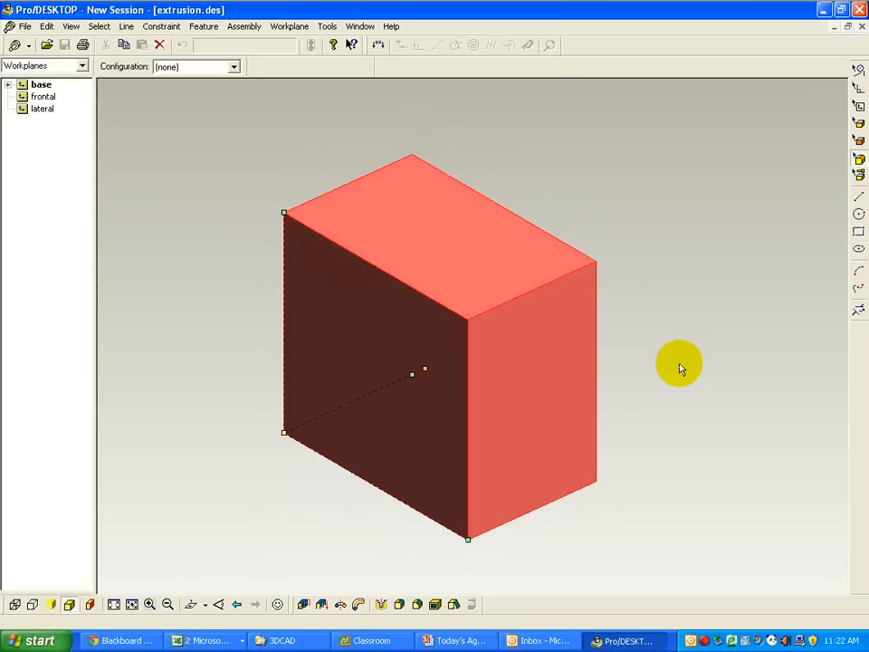
middle_drag(677, 363, 643, 350)
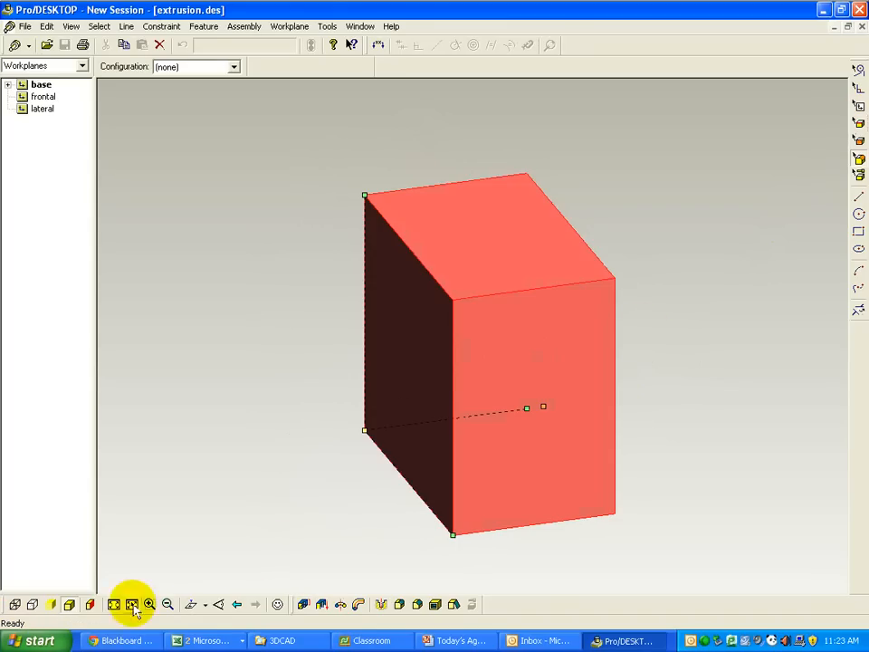
click(857, 127)
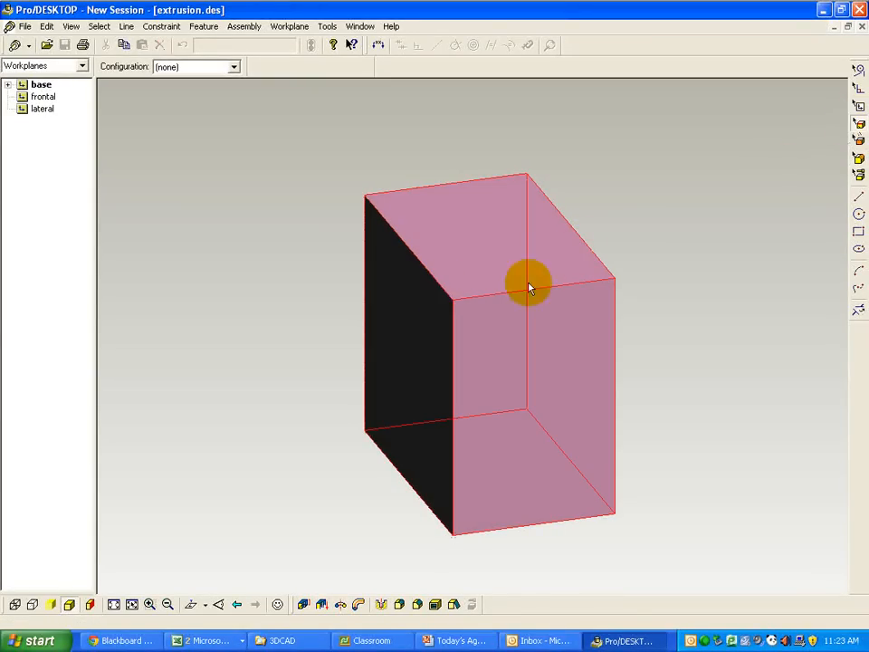
click(572, 290)
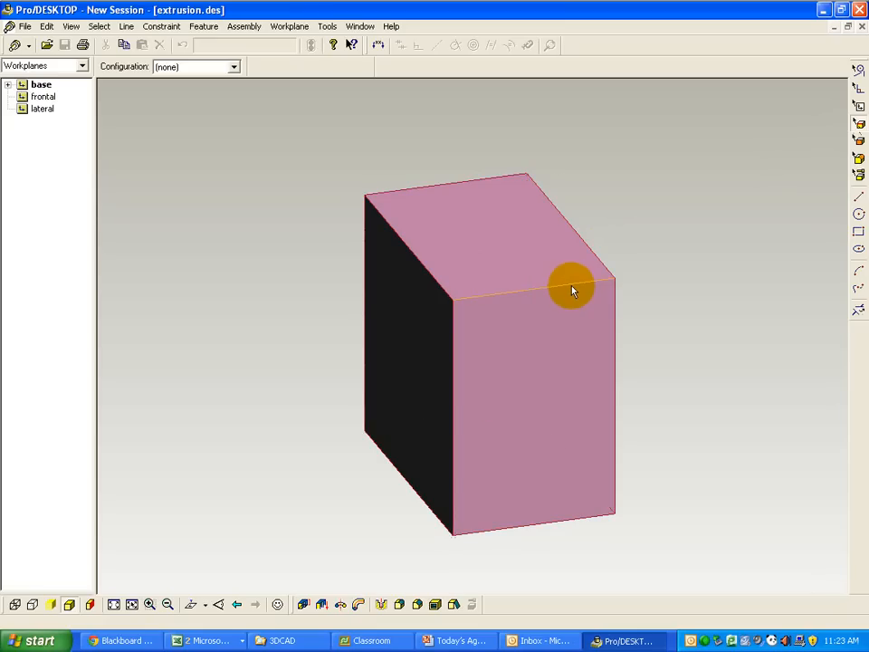
middle_drag(660, 307, 706, 323)
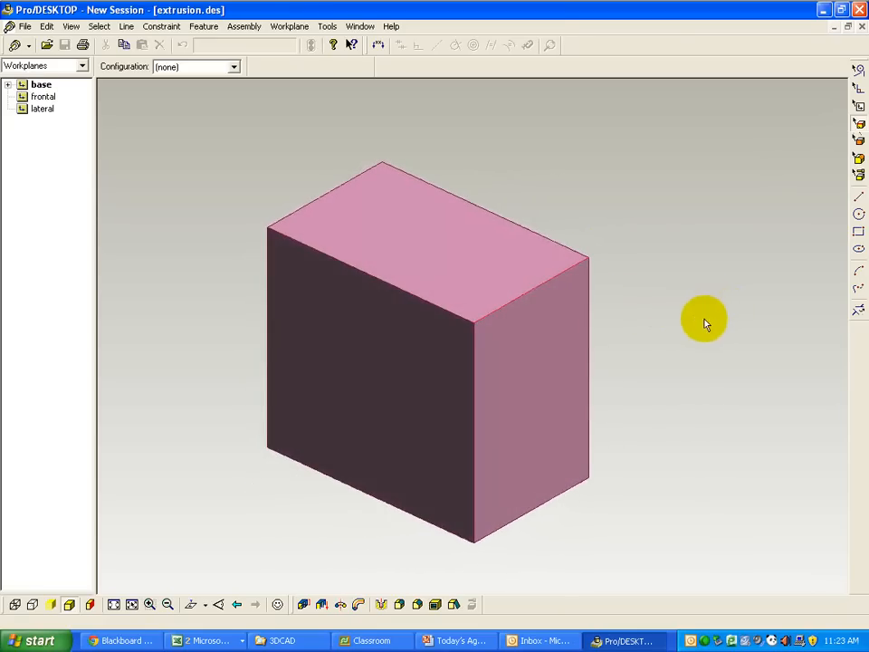
click(544, 288)
click(400, 605)
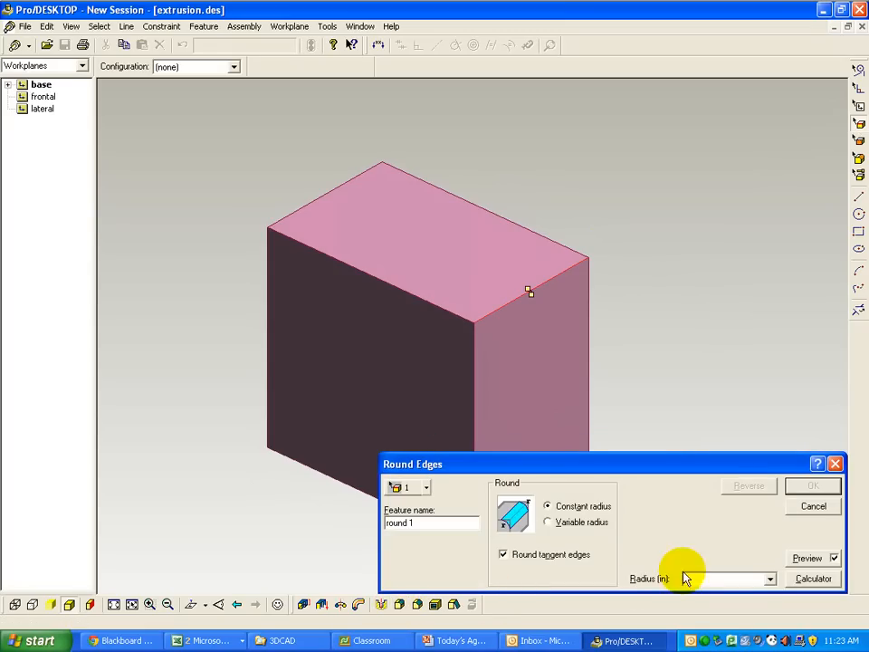
text(0.5)
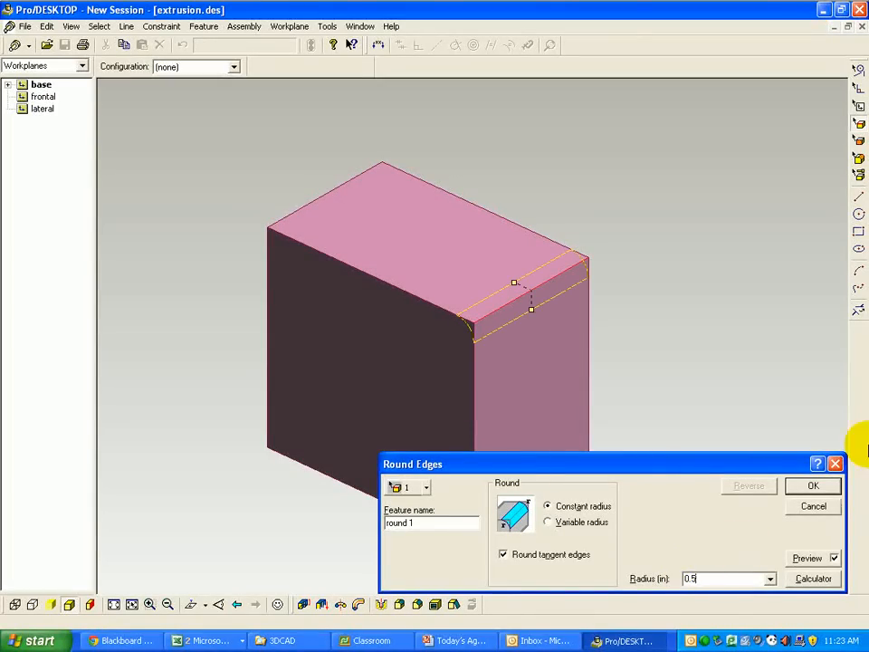
click(801, 489)
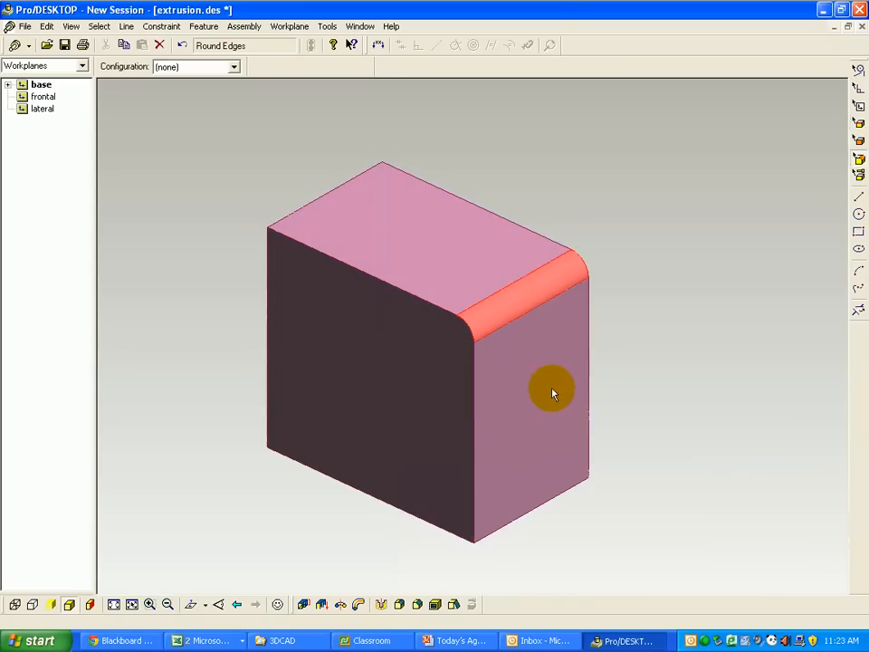
Step: Chamfer the short top edge opposite the rounded one with an equal setback of 0.5 in
middle_drag(554, 393, 524, 419)
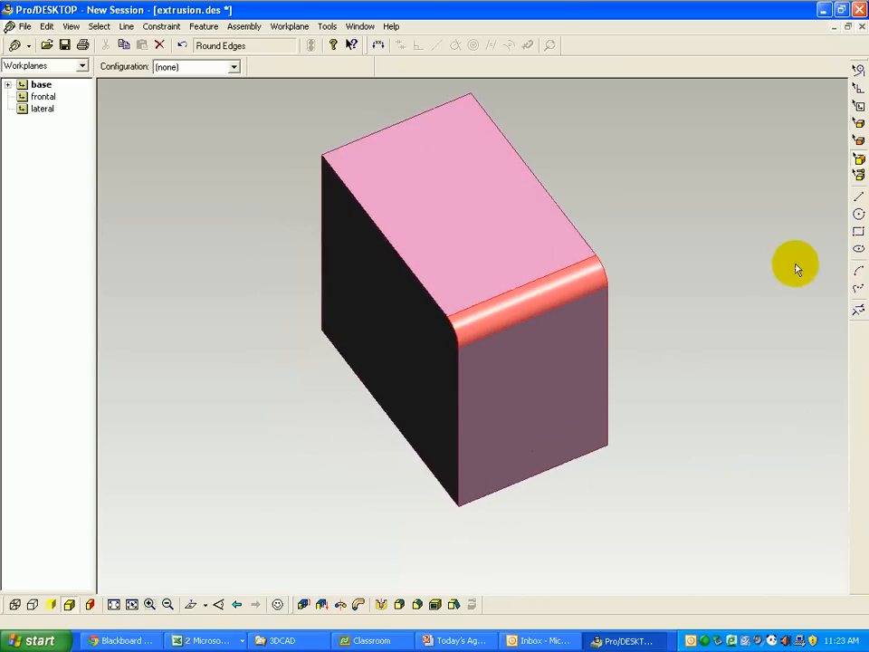
click(856, 125)
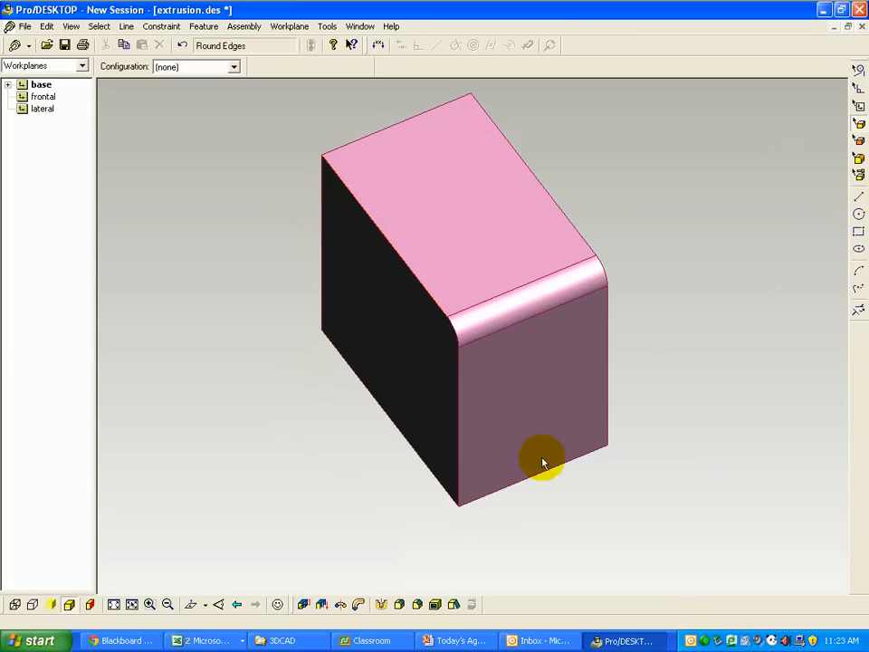
middle_drag(543, 464, 573, 427)
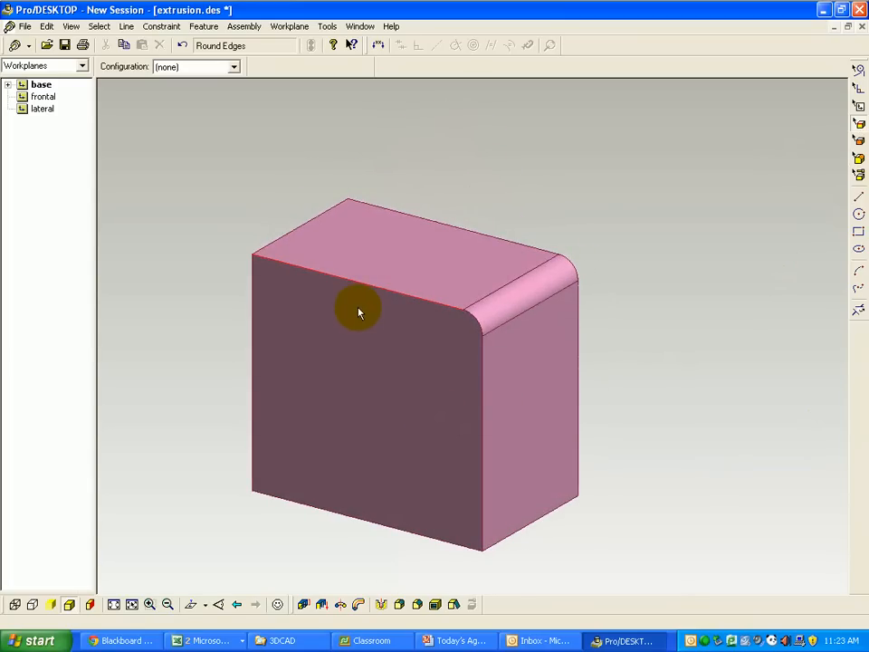
middle_drag(337, 398, 456, 425)
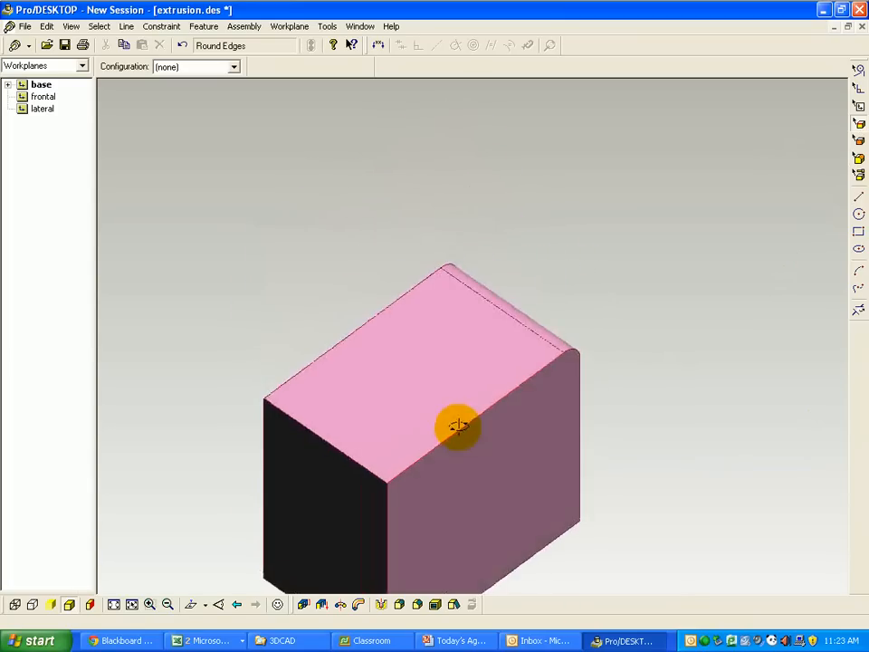
click(113, 602)
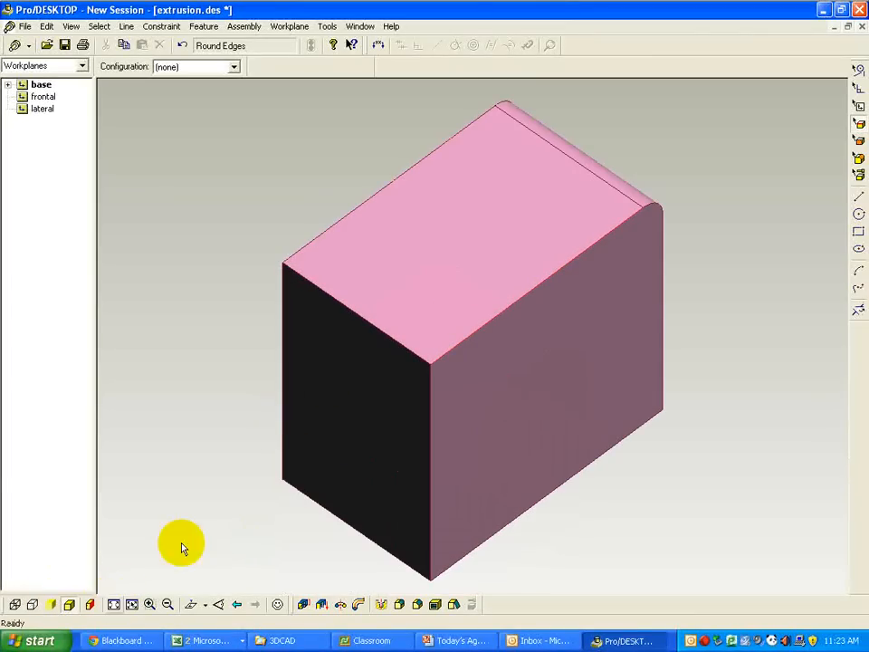
click(374, 324)
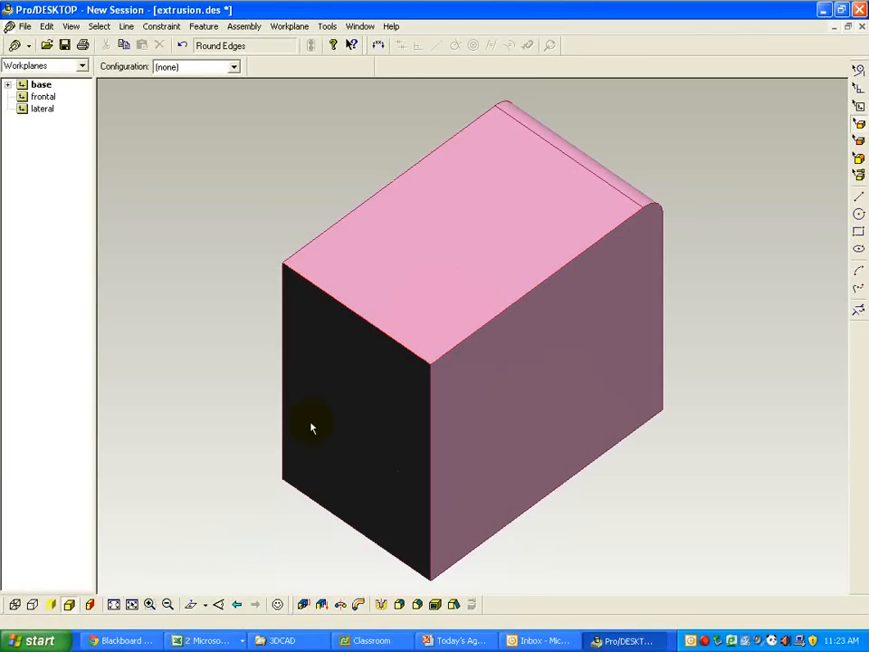
click(418, 605)
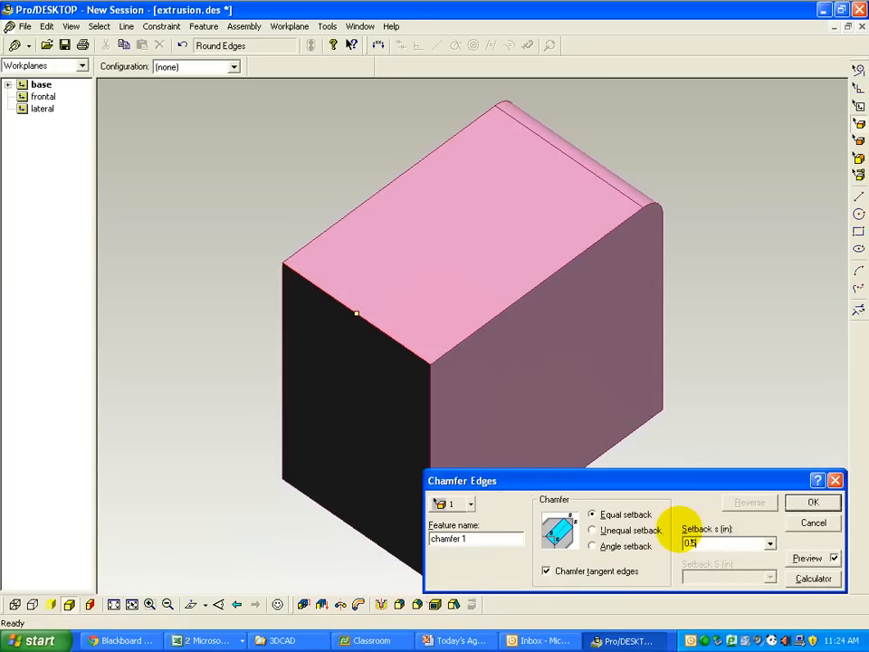
click(806, 502)
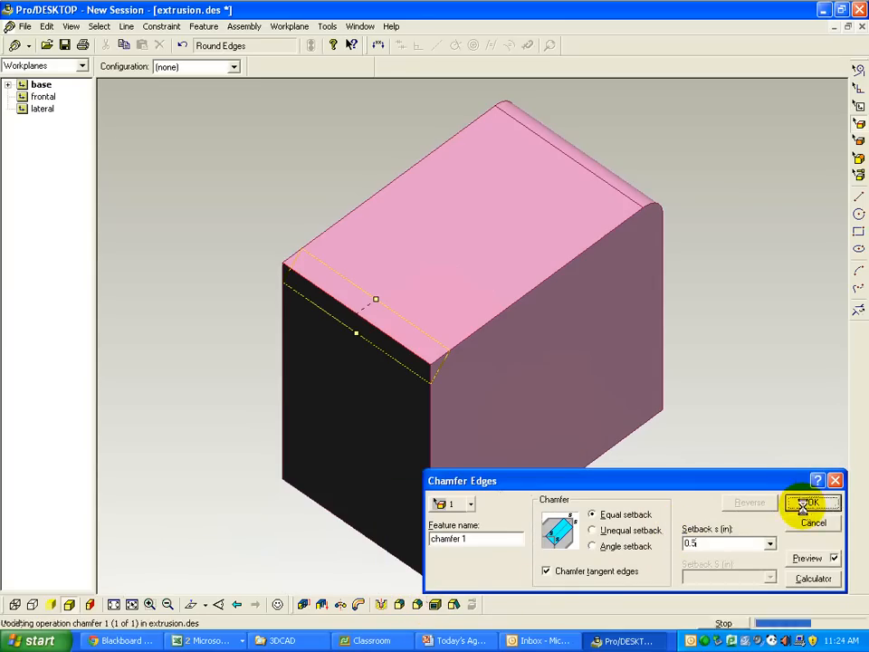
Step: Round one long top edge between the chamfer and the first round, including tangent edges, with a constant radius of 0.5 in
middle_drag(793, 503, 780, 450)
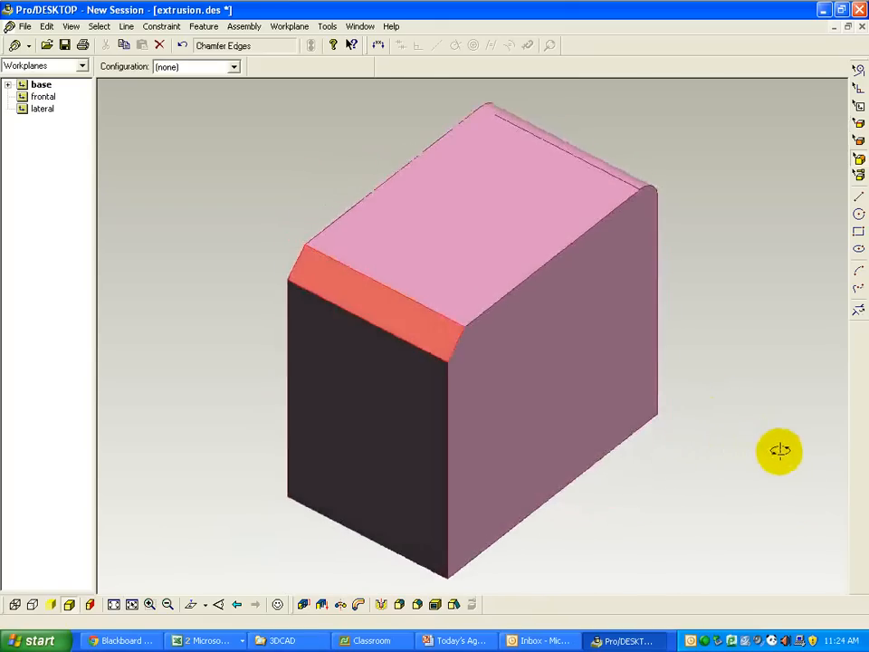
middle_drag(684, 459, 698, 442)
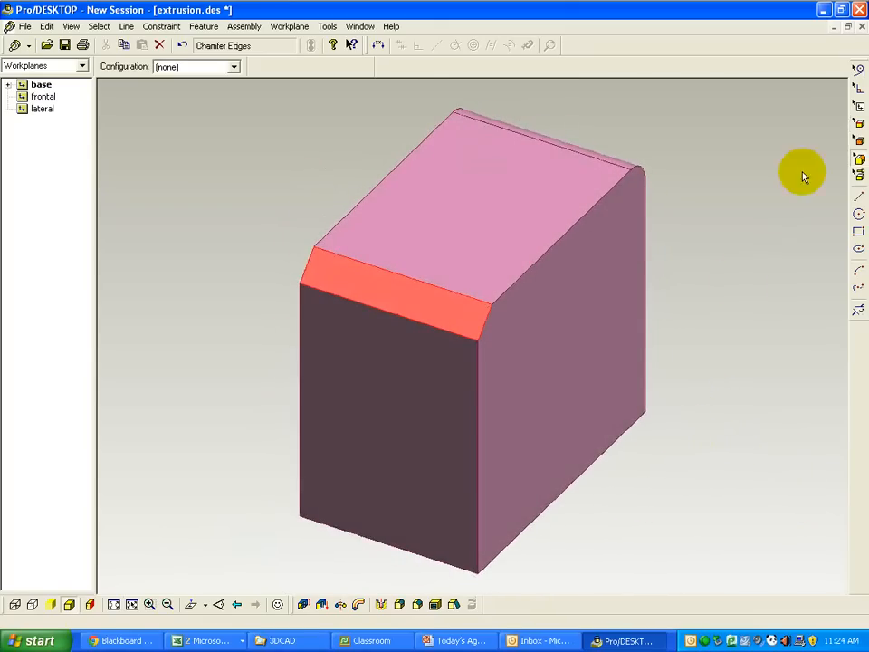
click(858, 123)
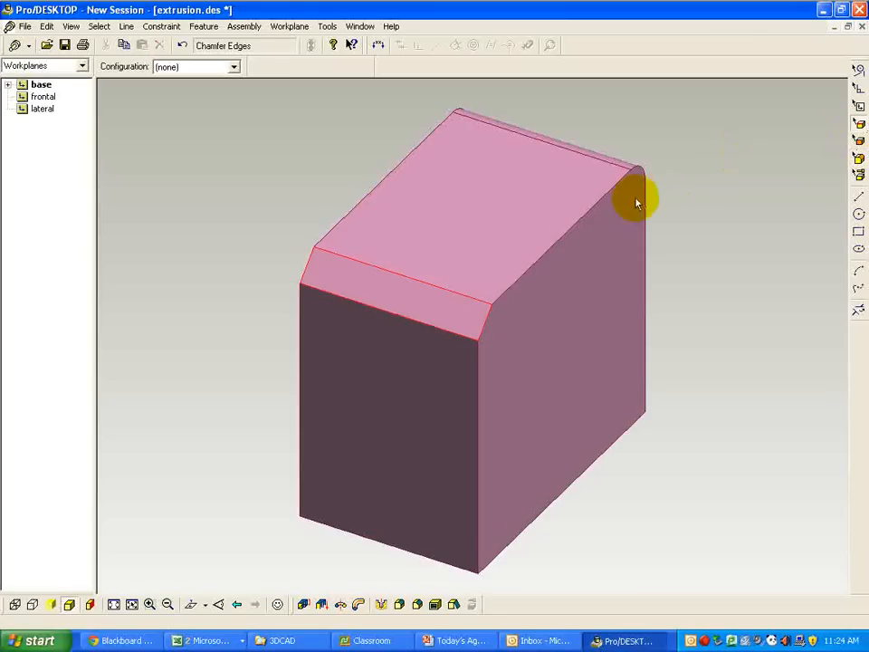
click(580, 226)
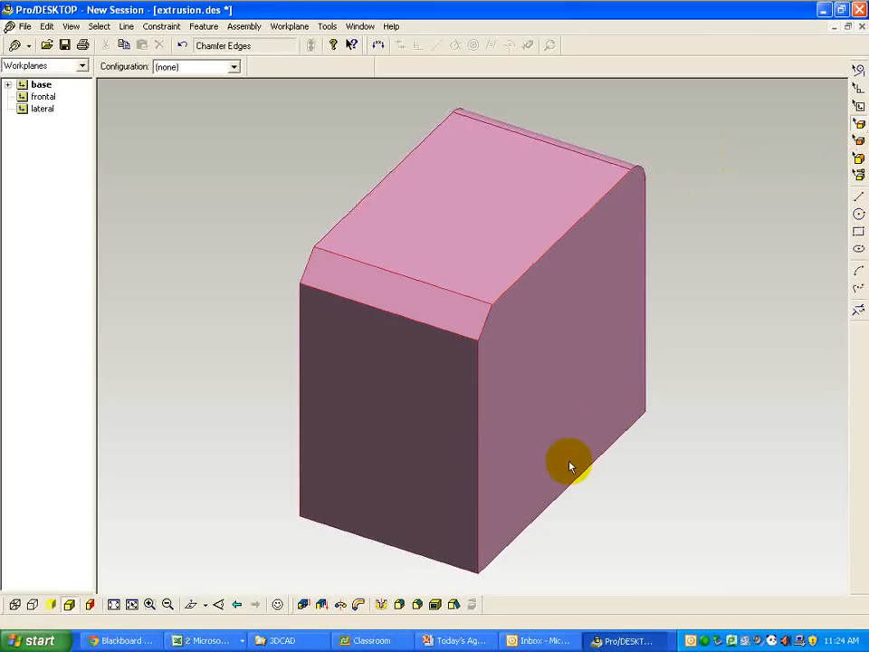
click(403, 605)
text(0.5)
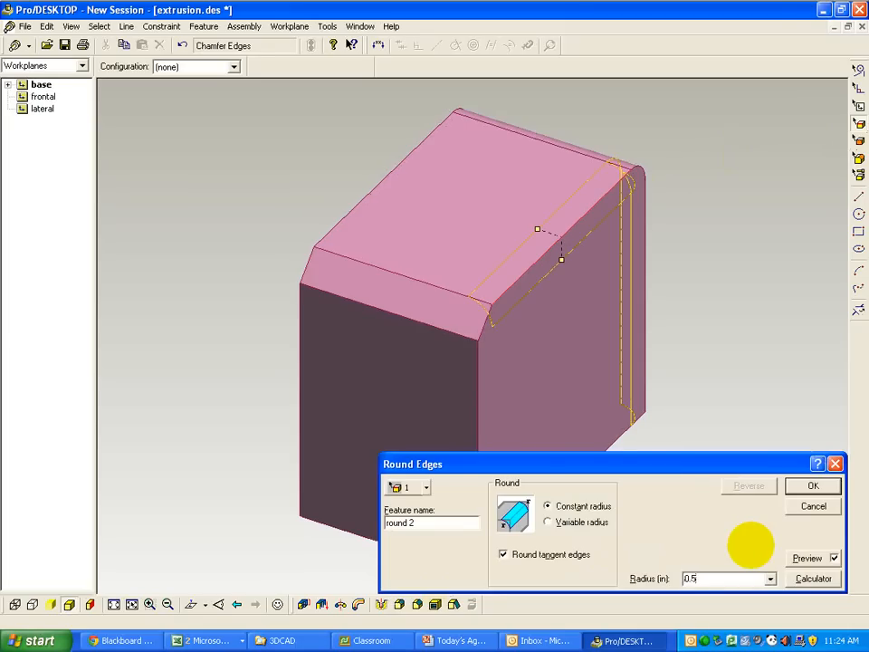
key(Return)
Step: Round the remaining long top edge, including tangent edges, with a constant radius of 0.5 in
middle_drag(737, 389, 581, 359)
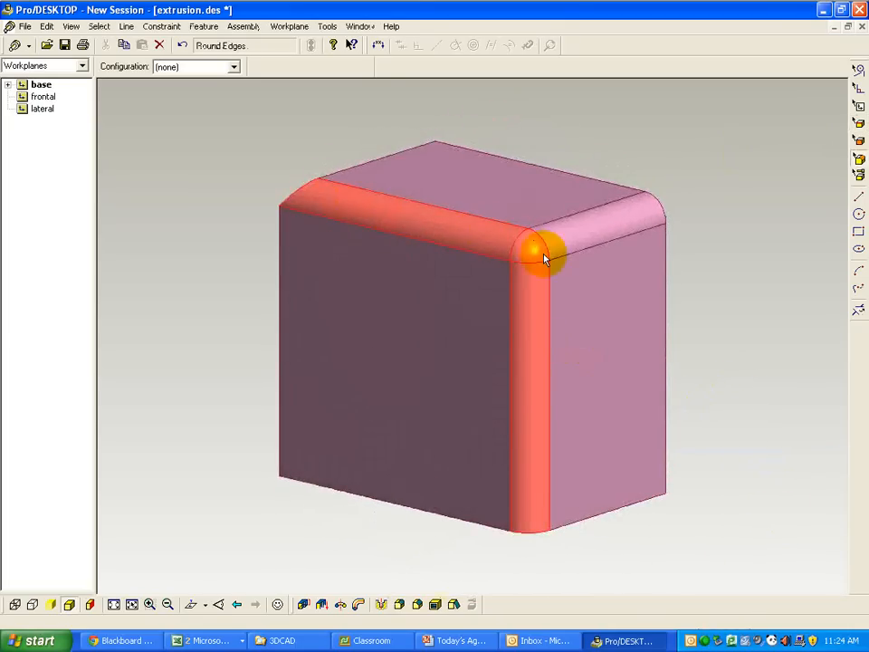
middle_drag(782, 340, 618, 352)
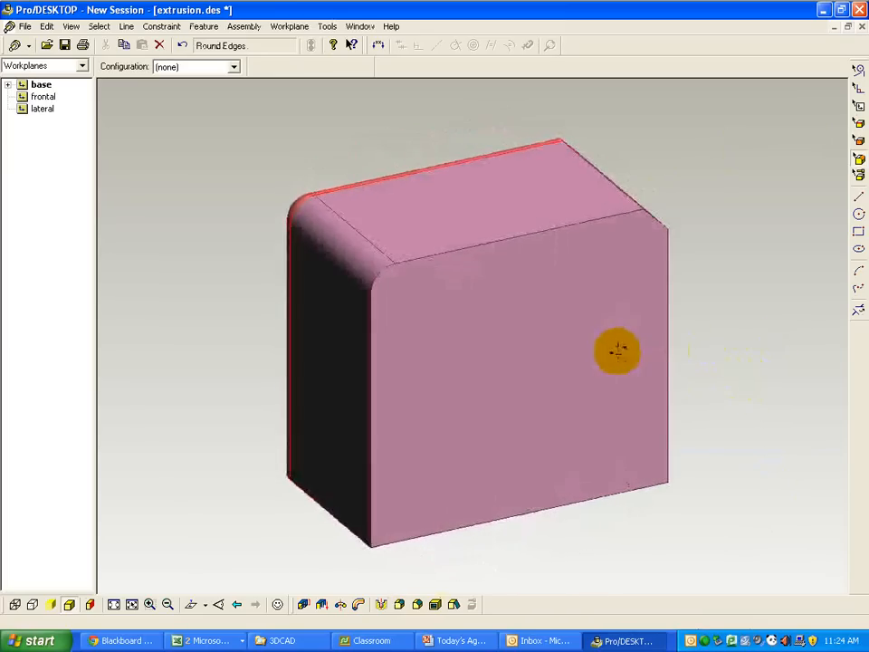
click(858, 124)
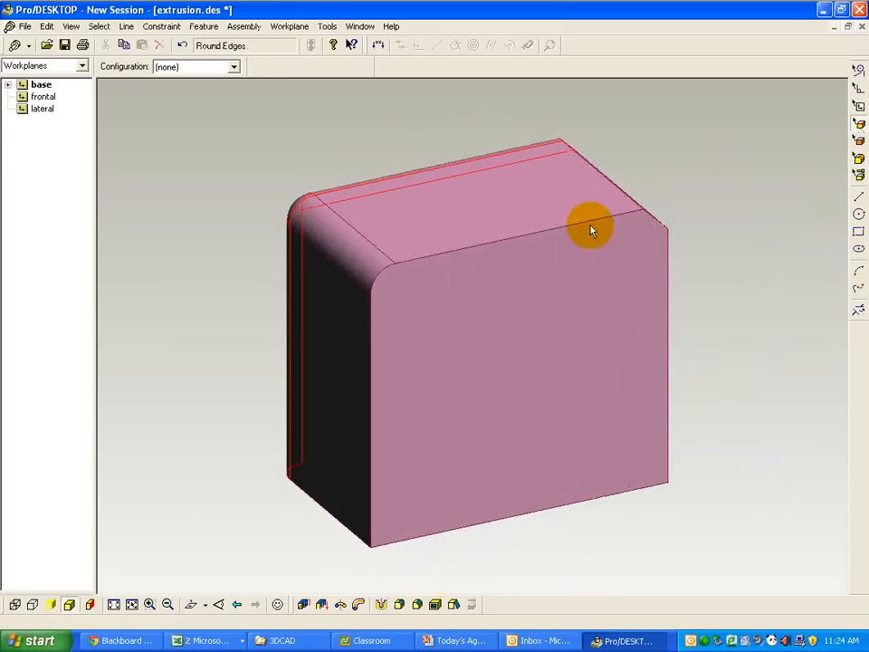
click(531, 239)
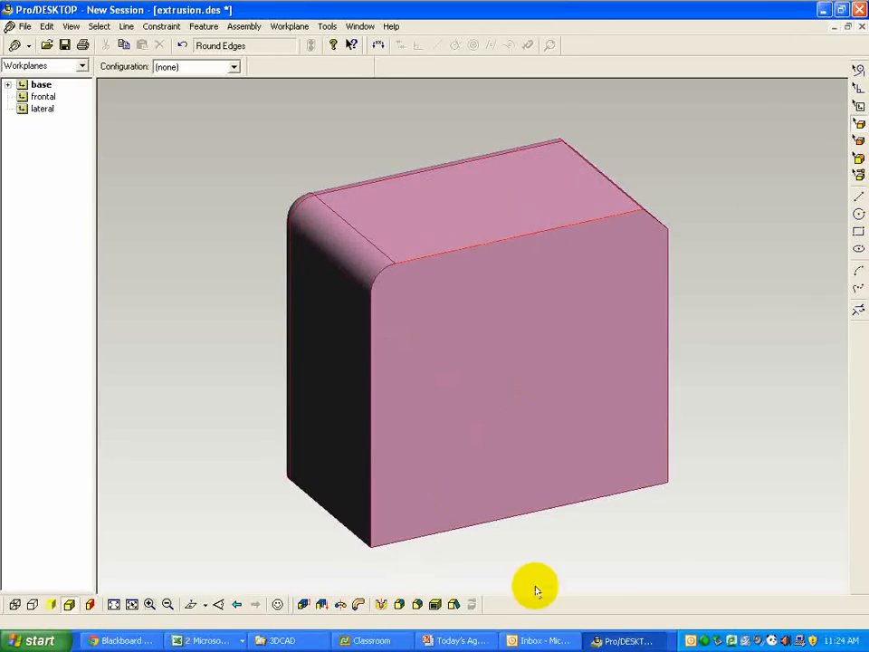
click(401, 604)
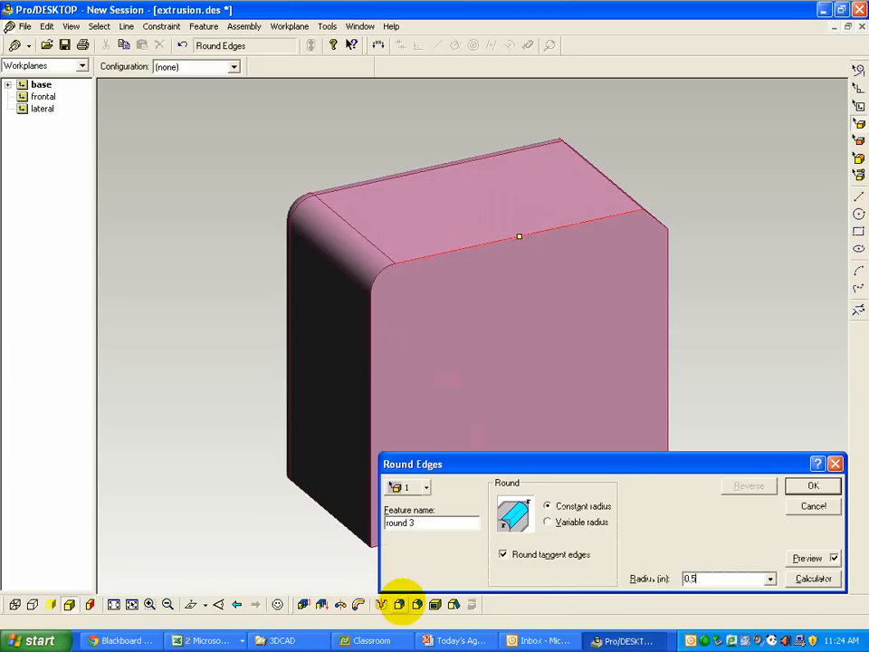
key(Return)
click(627, 638)
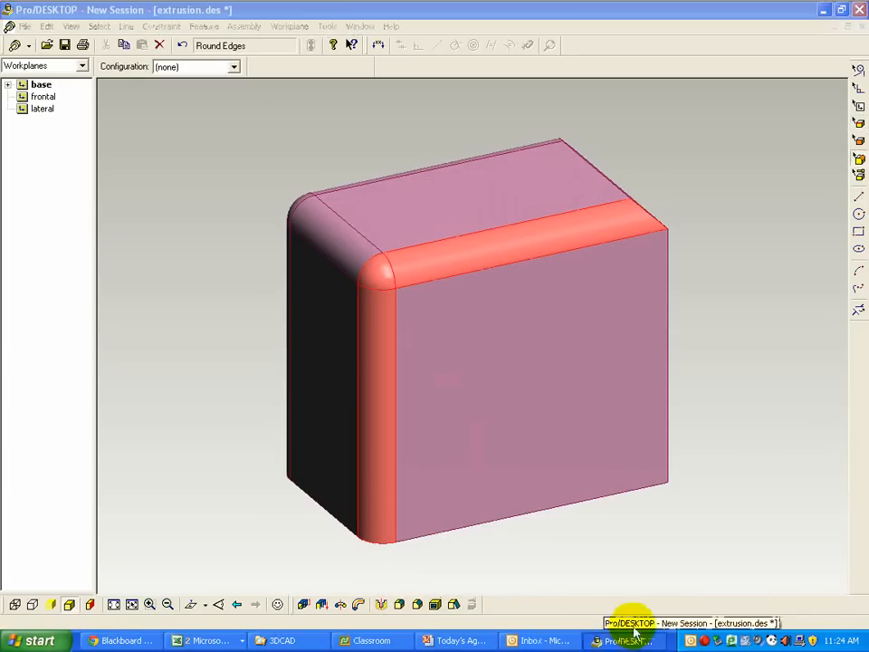
click(633, 633)
Step: Chamfer both vertical edges of the end face below the top chamfer with an equal setback of 0.5 in
middle_drag(435, 441, 616, 473)
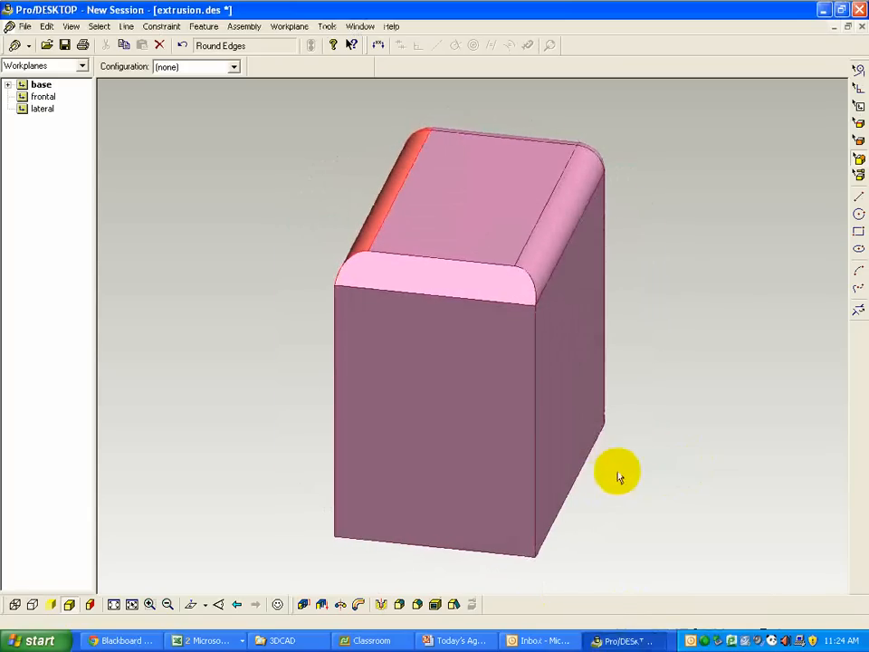
click(857, 125)
click(534, 419)
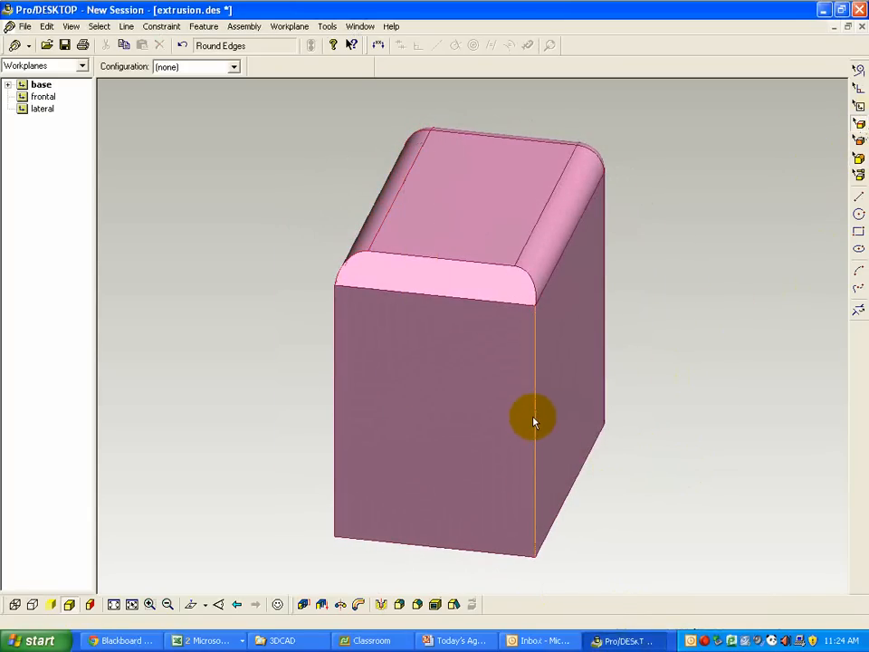
middle_drag(411, 485, 435, 489)
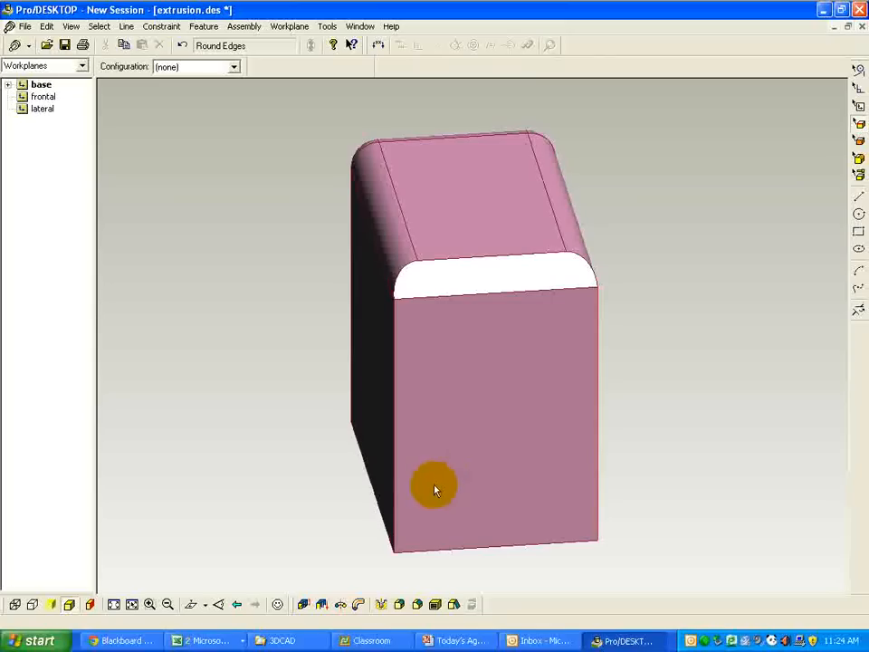
click(394, 424)
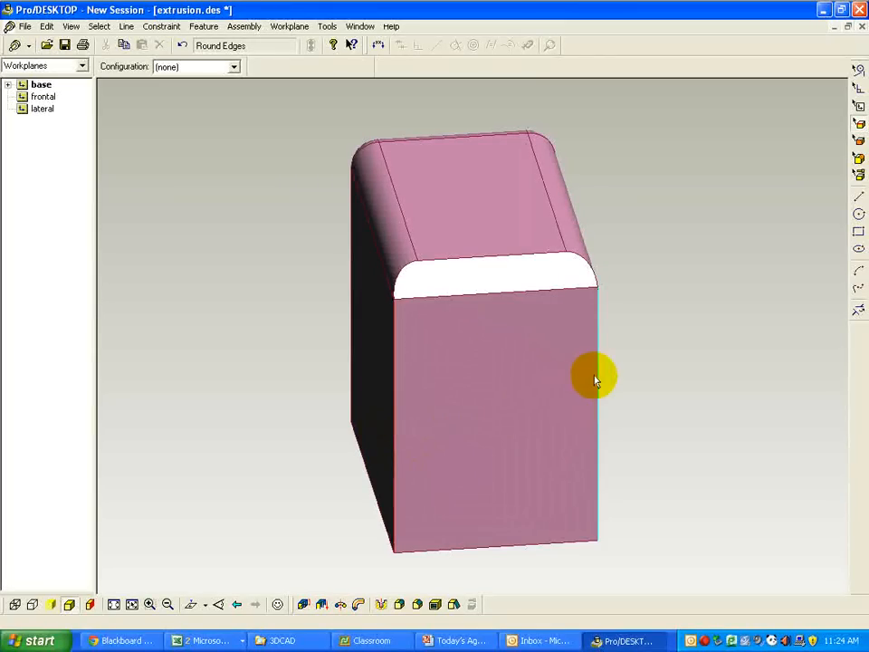
middle_drag(662, 418, 683, 400)
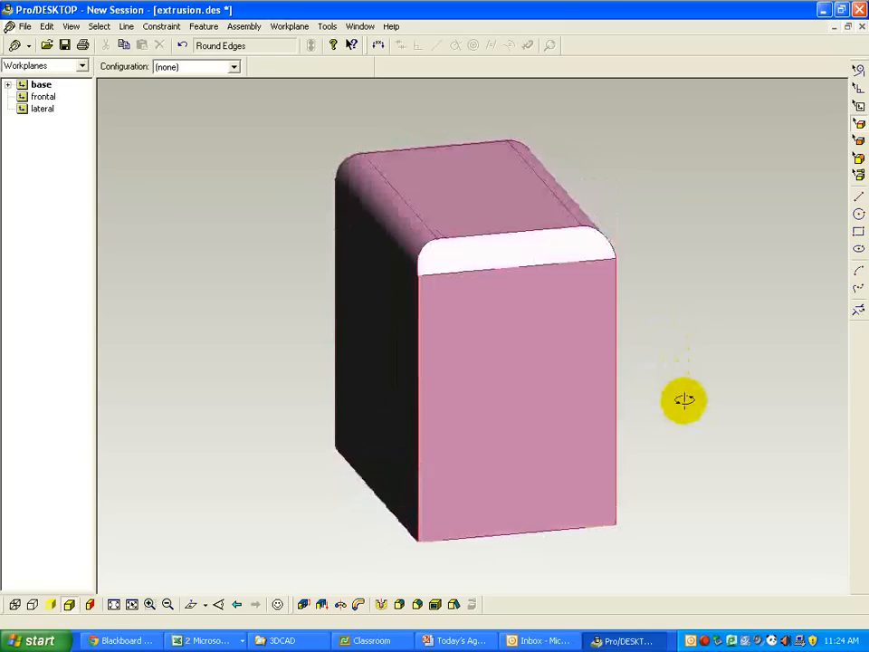
click(418, 604)
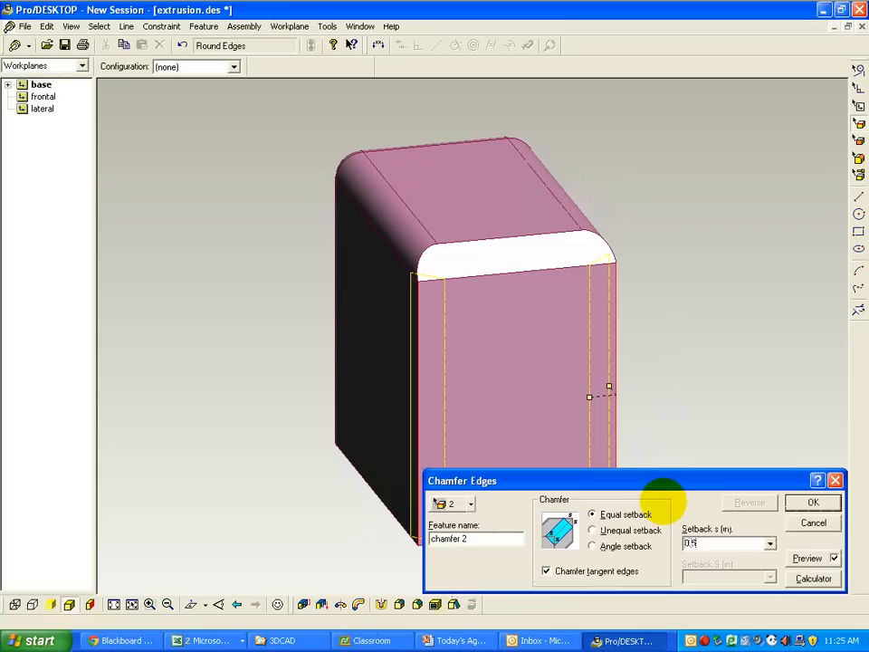
key(Return)
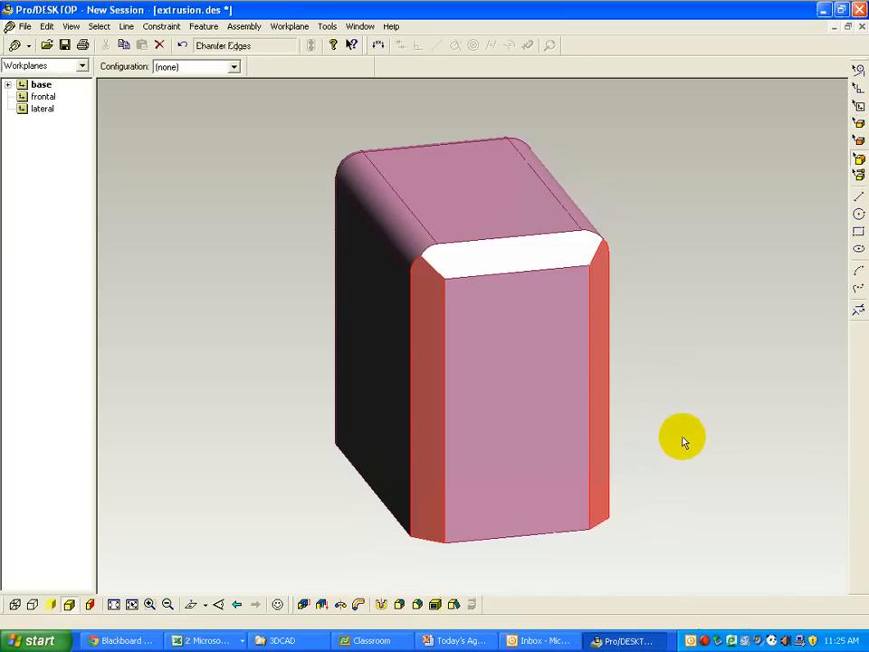
Step: Examine the finished block's chamfered end and rounded top edges from the opposite side at different view scales
middle_drag(700, 419, 629, 454)
scroll(629, 454, up, 2)
scroll(630, 451, down, 4)
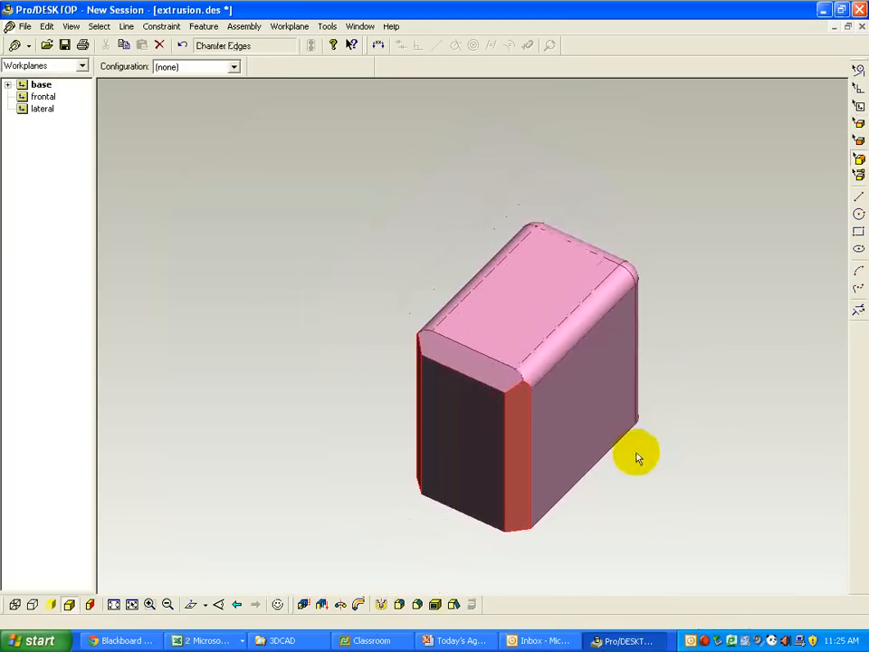
click(113, 604)
middle_drag(520, 477, 562, 460)
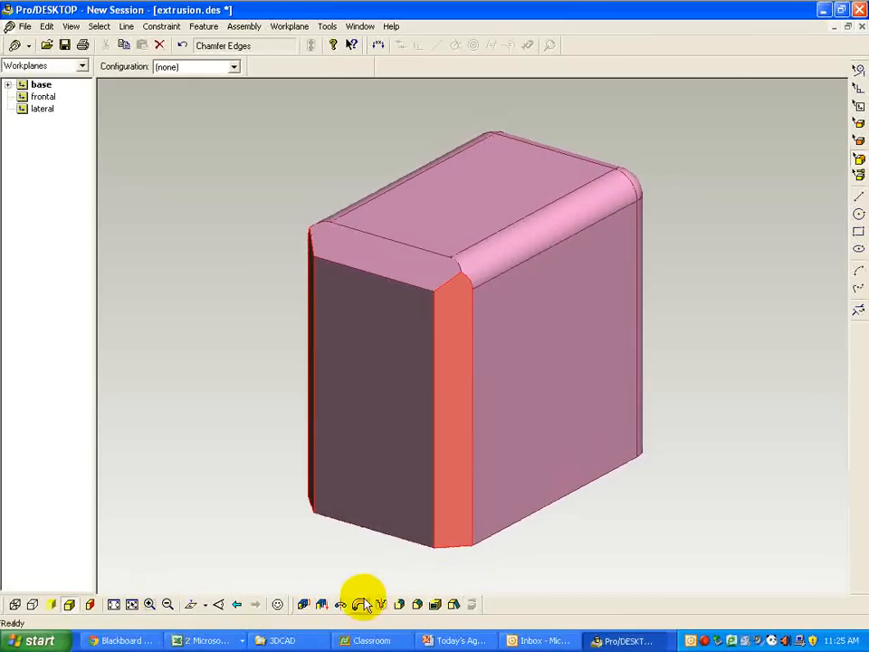
click(278, 604)
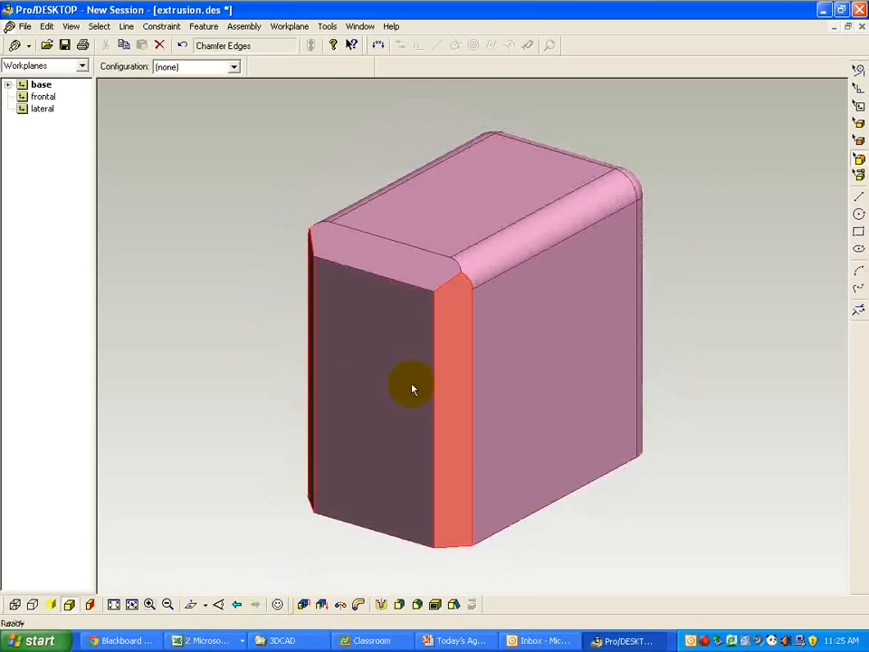
scroll(432, 380, up, 2)
middle_drag(432, 381, 423, 358)
scroll(419, 356, down, 4)
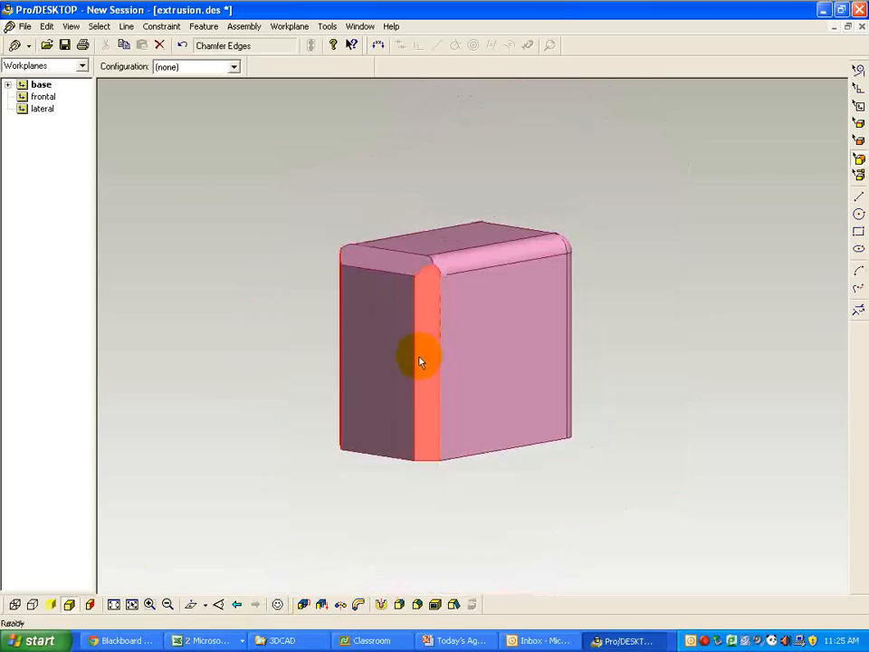
scroll(380, 368, up, 1)
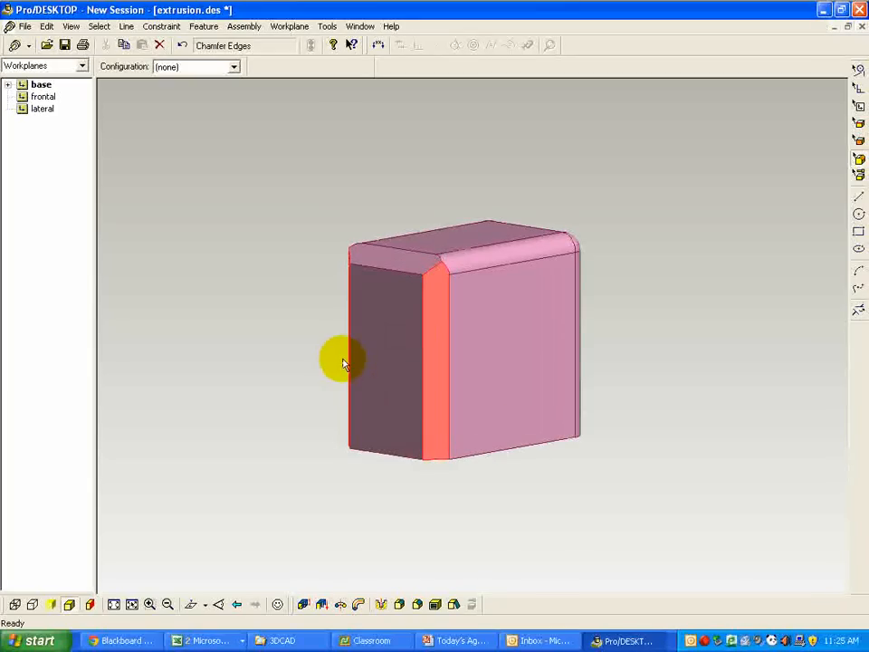
Step: Inspect the corner where the top chamfer, vertical chamfer and rounded edge meet up close, and fit the whole block in view
middle_drag(340, 362, 465, 369)
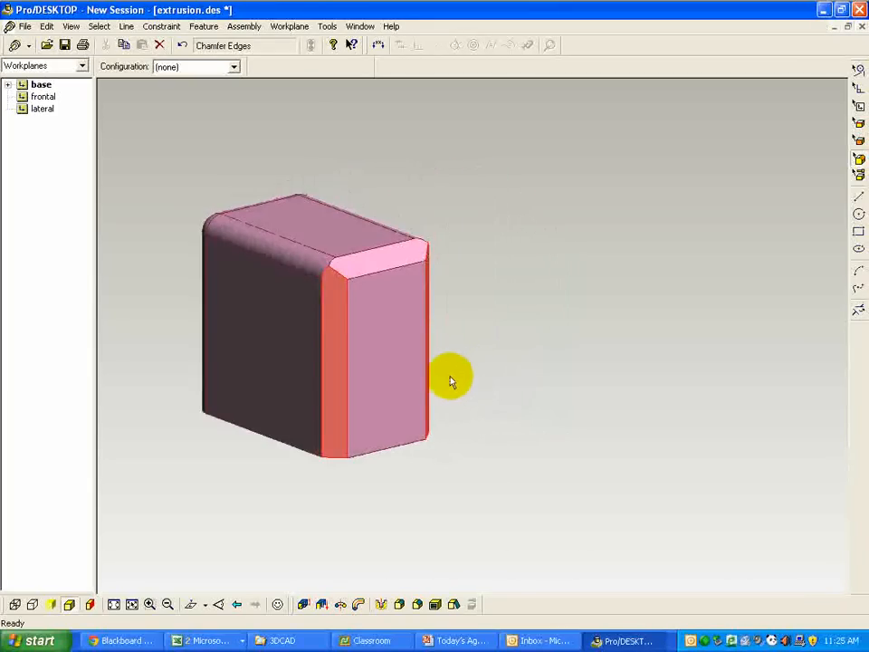
scroll(446, 378, down, 2)
scroll(441, 375, up, 4)
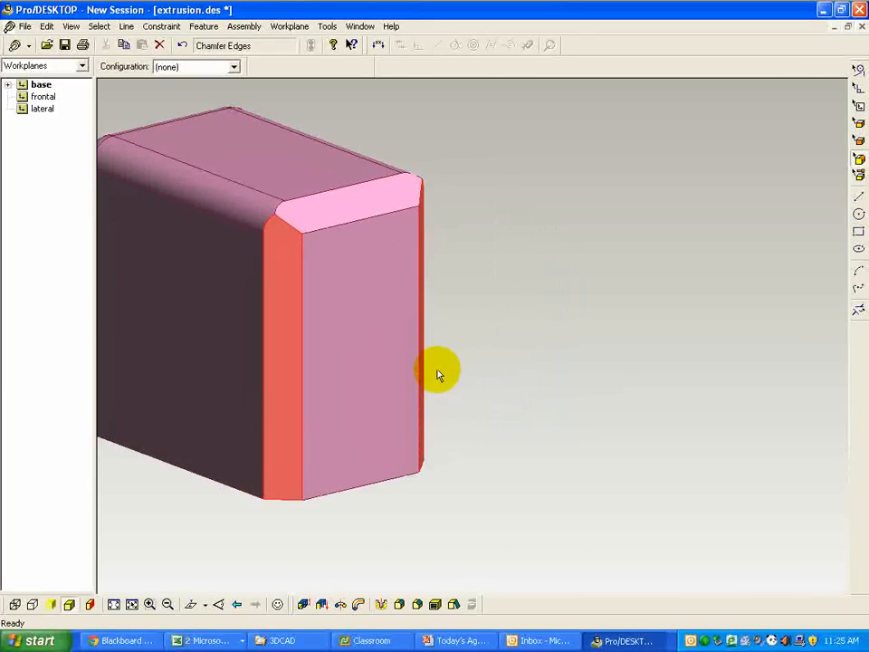
scroll(437, 373, up, 3)
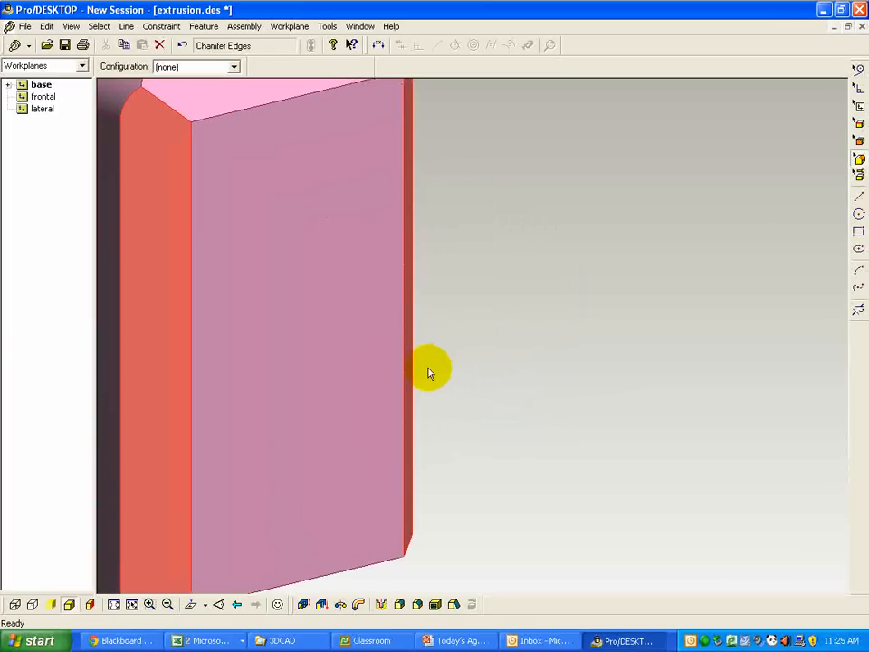
shift+middle_drag(429, 372, 724, 549)
scroll(559, 473, up, 1)
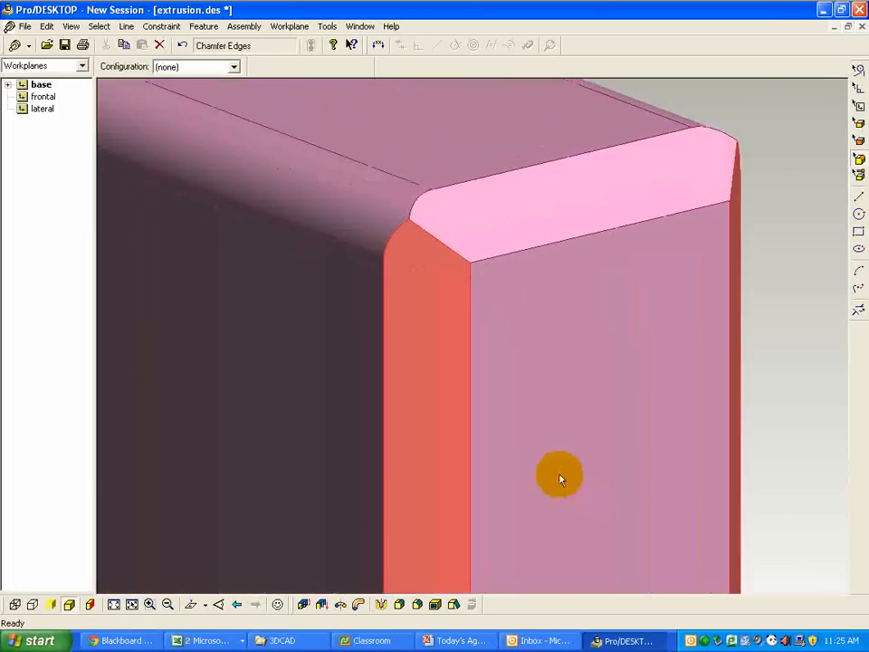
scroll(559, 478, down, 2)
shift+middle_drag(565, 483, 542, 361)
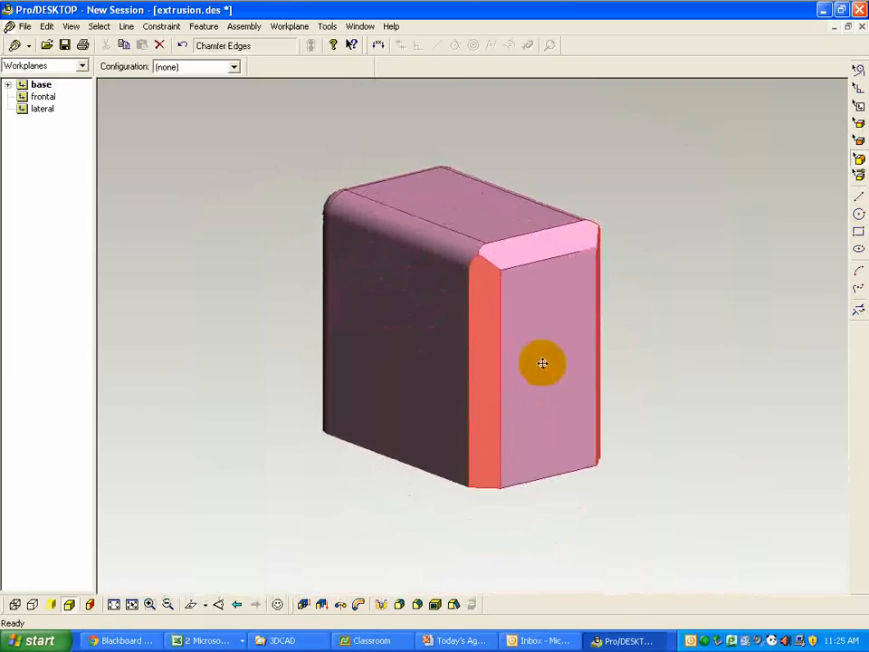
click(113, 605)
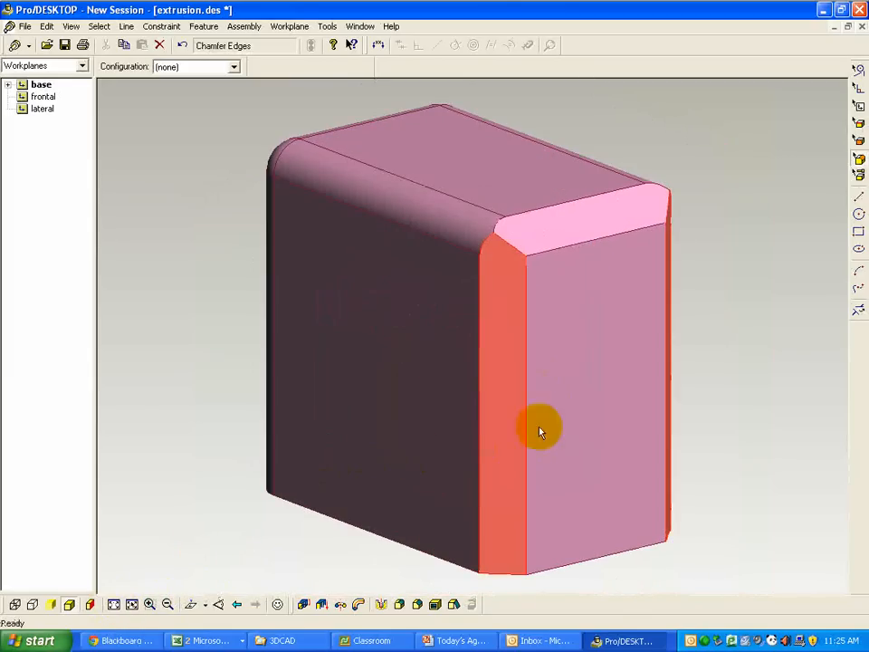